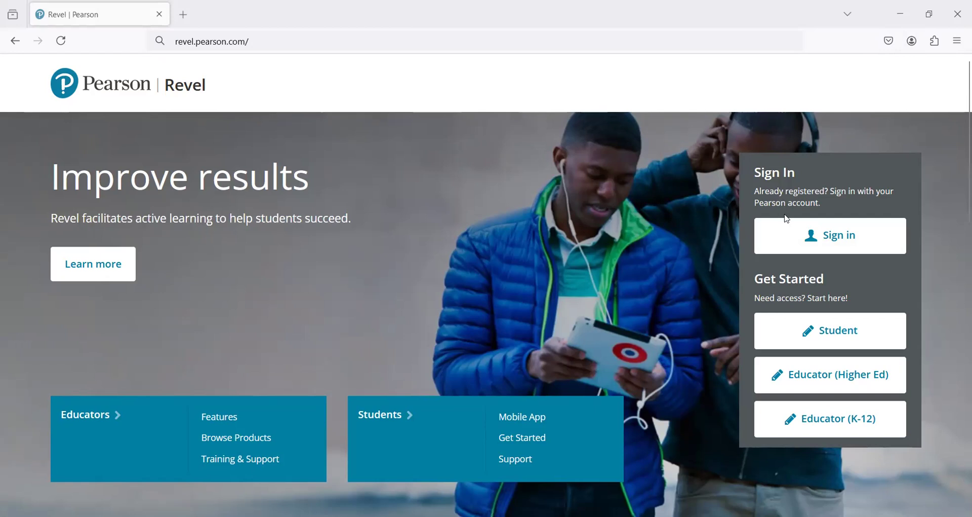
Sign in, search 'Lian' for Liang's Java 13e title, and start a course from it.
{"action": "left_click", "coordinate": [841, 240]}
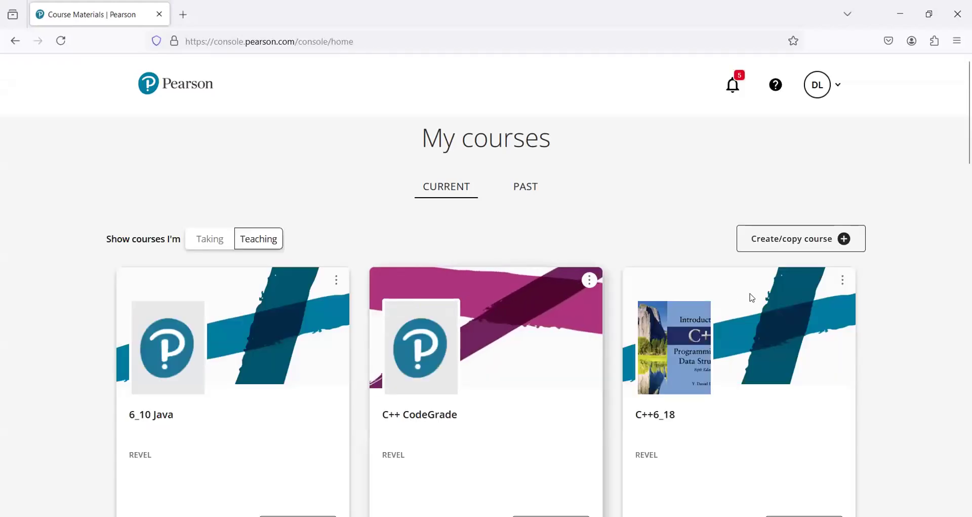
{"action": "left_click", "coordinate": [792, 246]}
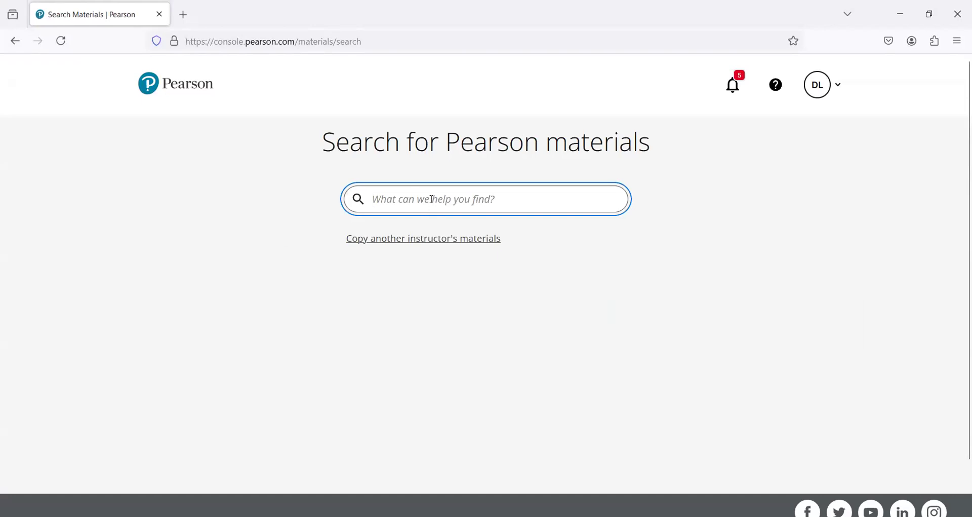
{"action": "type", "text": "Liang"}
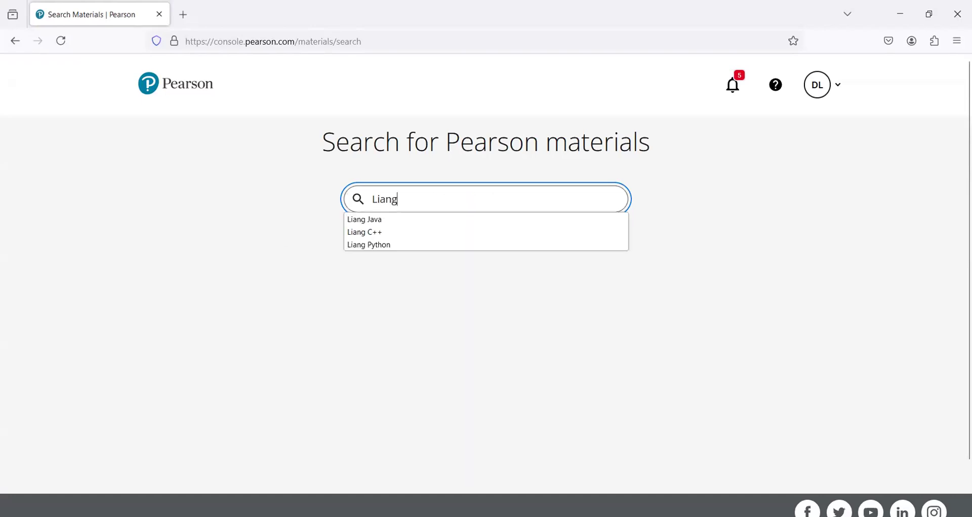
{"action": "key", "text": "Return"}
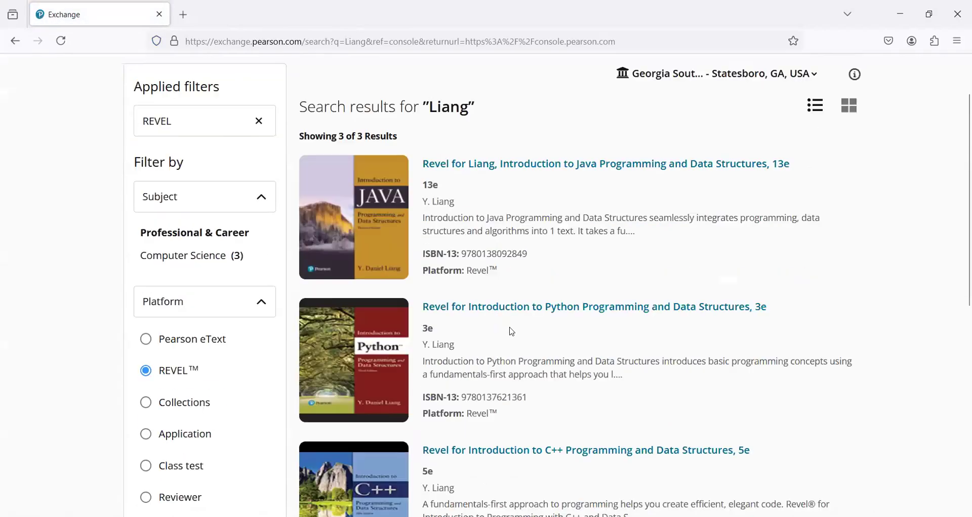
{"action": "left_click", "coordinate": [600, 165]}
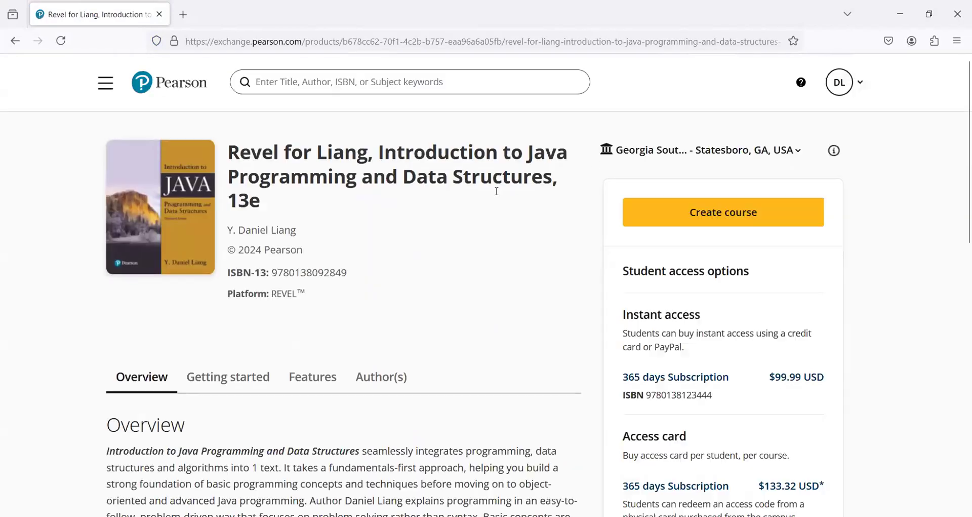
{"action": "left_click", "coordinate": [742, 217]}
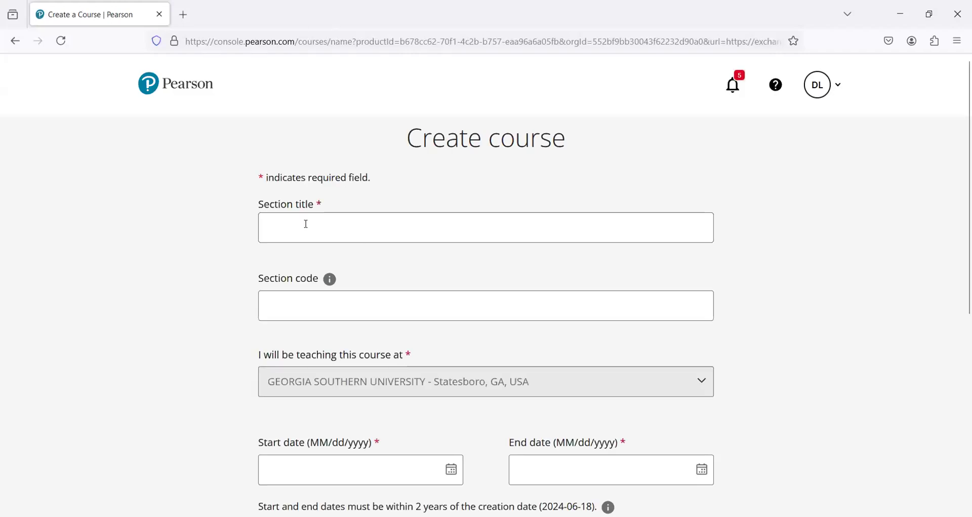
Enter 'New Java Revel' as the section title.
{"action": "left_click", "coordinate": [307, 226]}
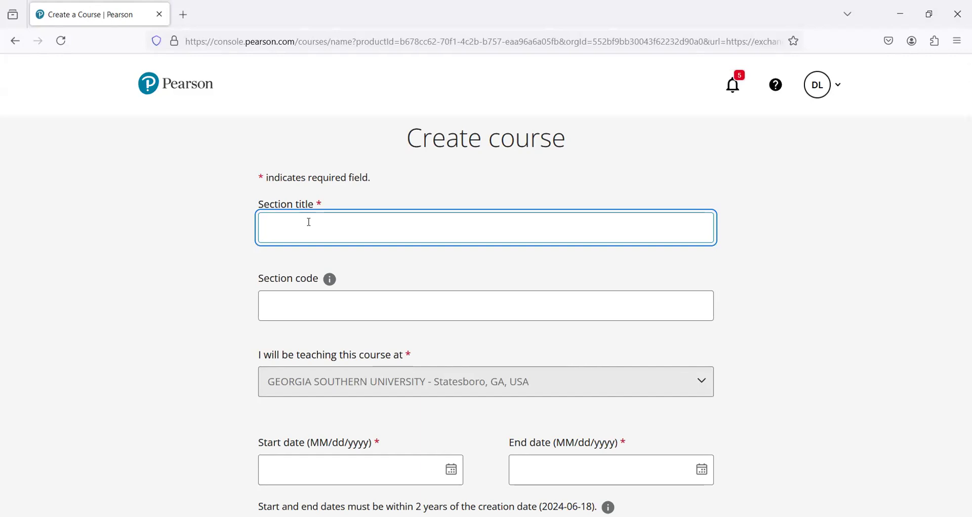
{"action": "type", "text": "New J"}
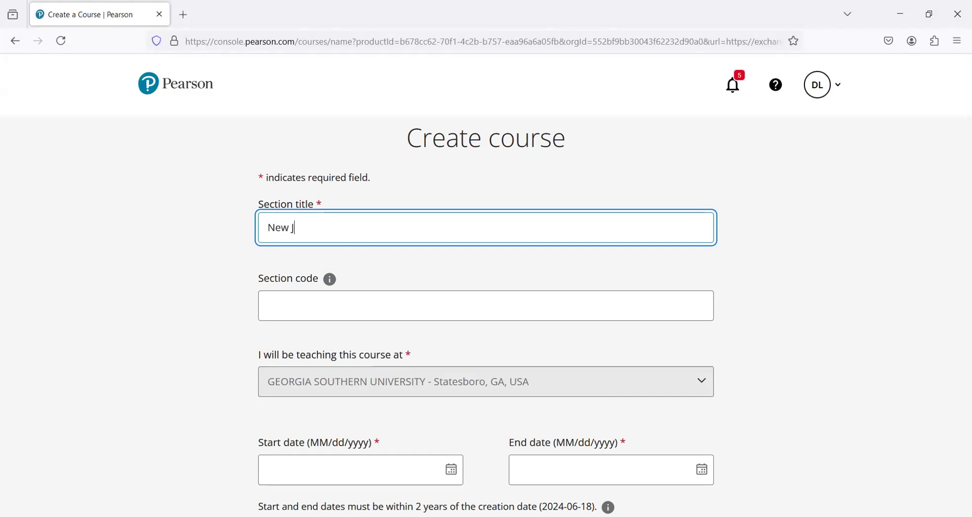
{"action": "type", "text": "ava Revel"}
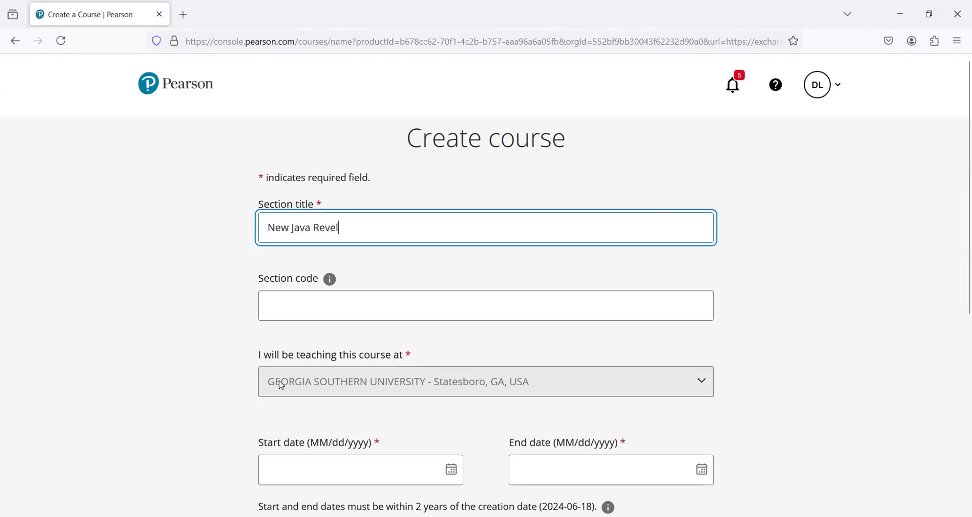
{"action": "scroll", "coordinate": [432, 401], "scroll_direction": "down", "scroll_amount": 1}
Set dates June 18 to July 2, 2024, mark no set meeting times, and save.
{"action": "left_click", "coordinate": [455, 405]}
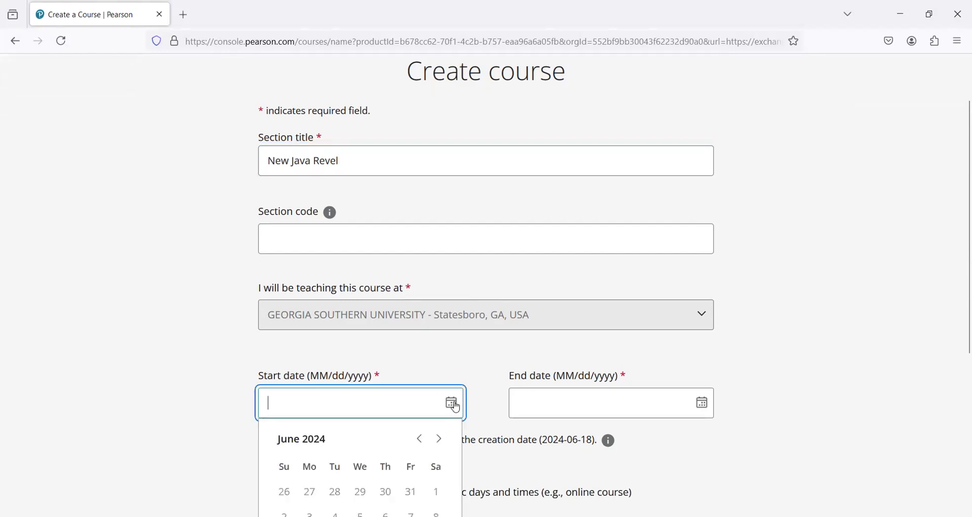
{"action": "scroll", "coordinate": [397, 429], "scroll_direction": "down", "scroll_amount": 2}
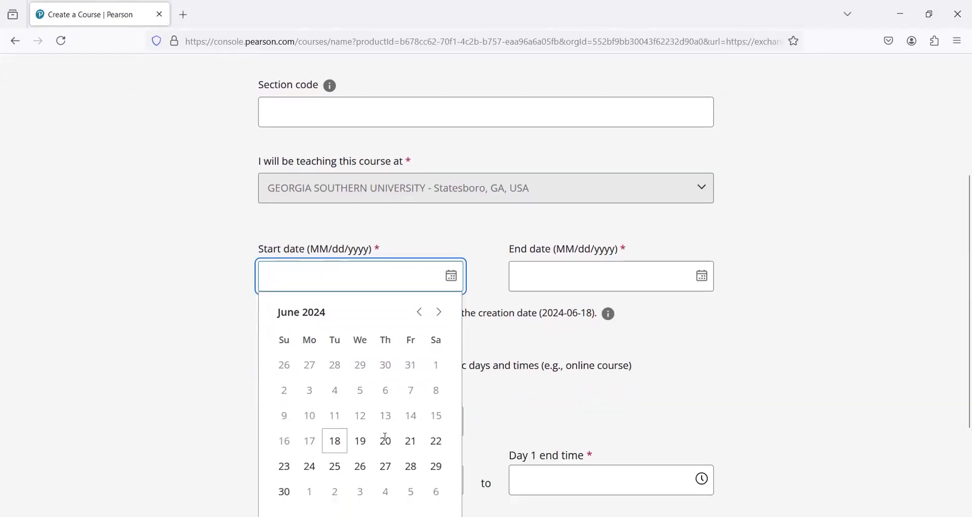
{"action": "left_click", "coordinate": [336, 440]}
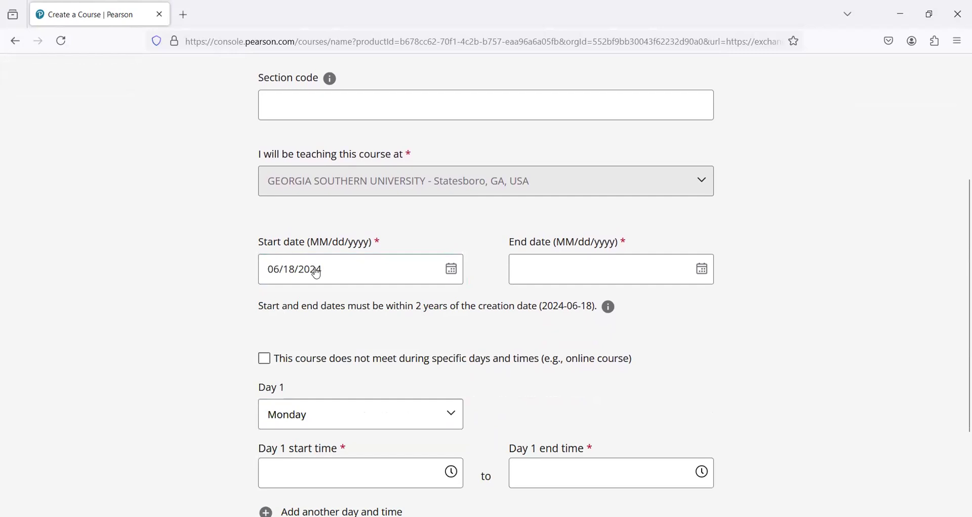
{"action": "left_click", "coordinate": [708, 274]}
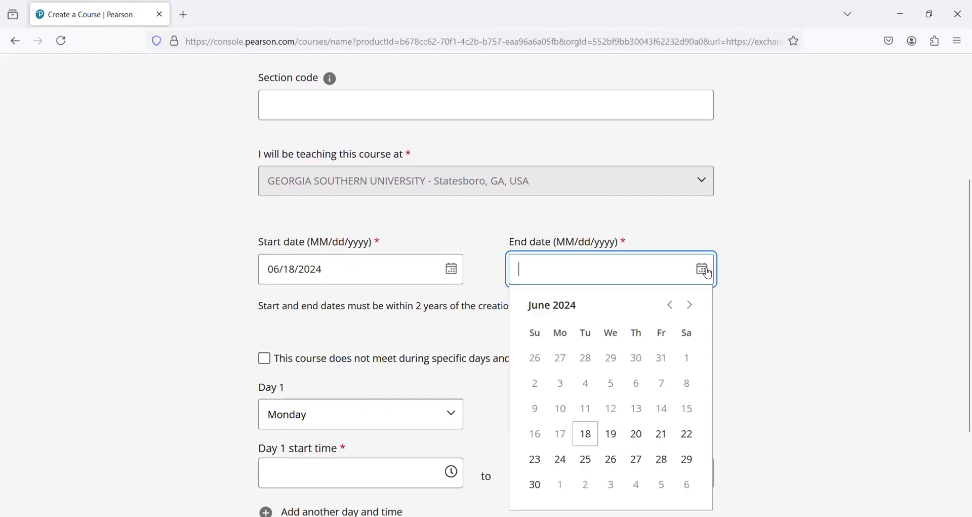
{"action": "scroll", "coordinate": [654, 440], "scroll_direction": "down", "scroll_amount": 2}
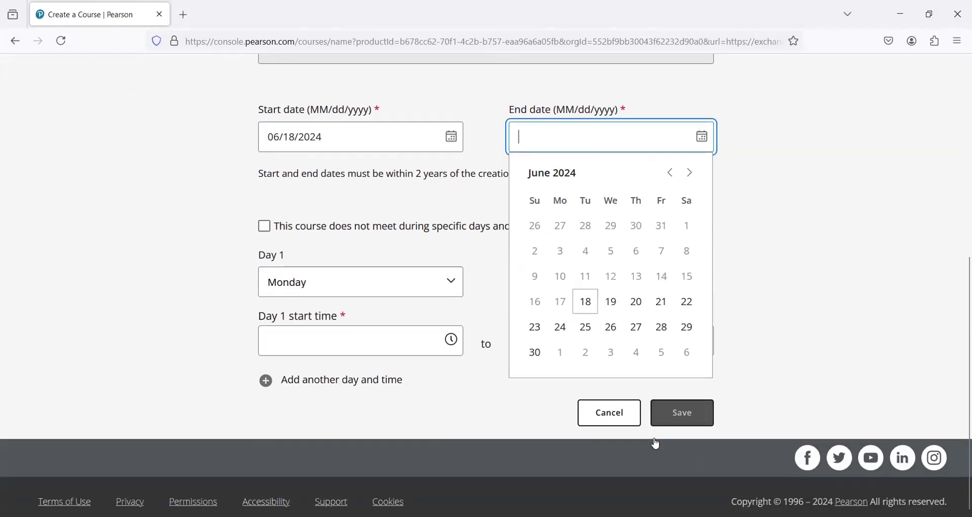
{"action": "left_click", "coordinate": [586, 353]}
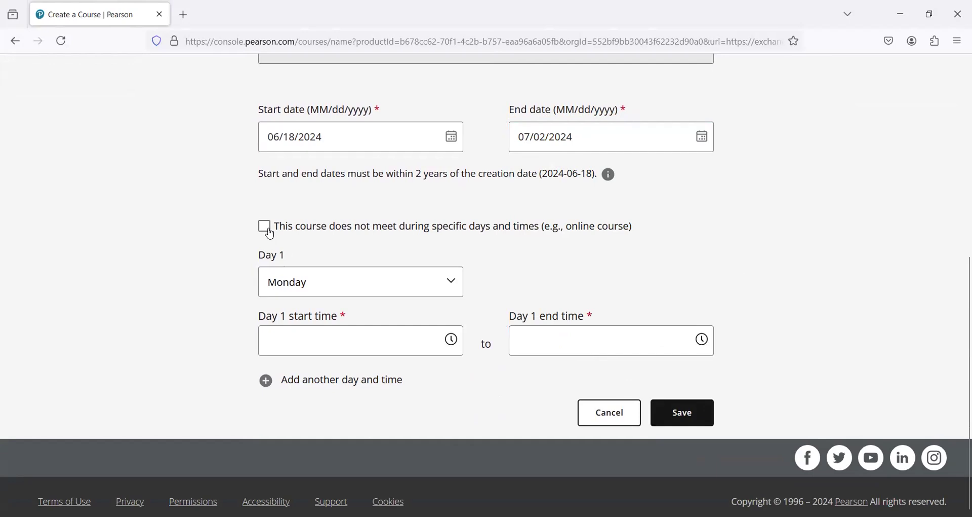
{"action": "left_click", "coordinate": [271, 234]}
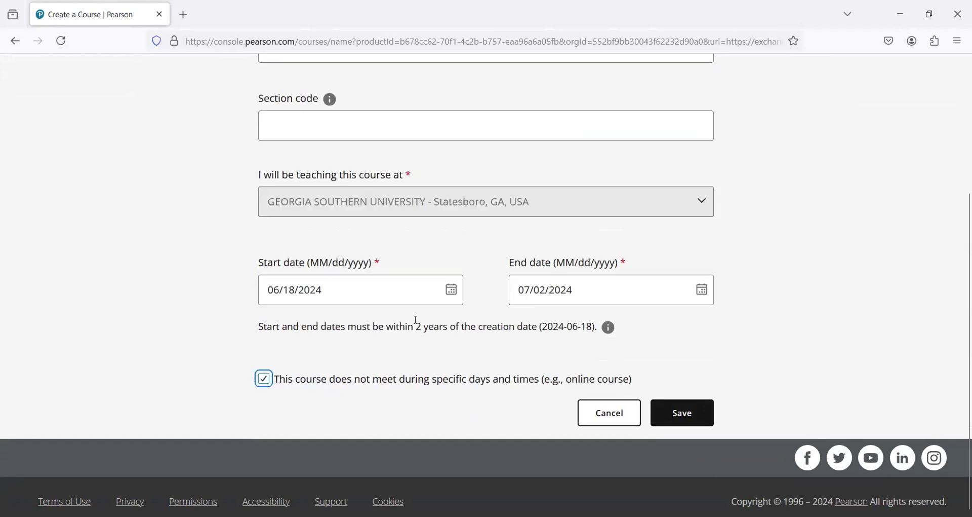
{"action": "left_click", "coordinate": [690, 414]}
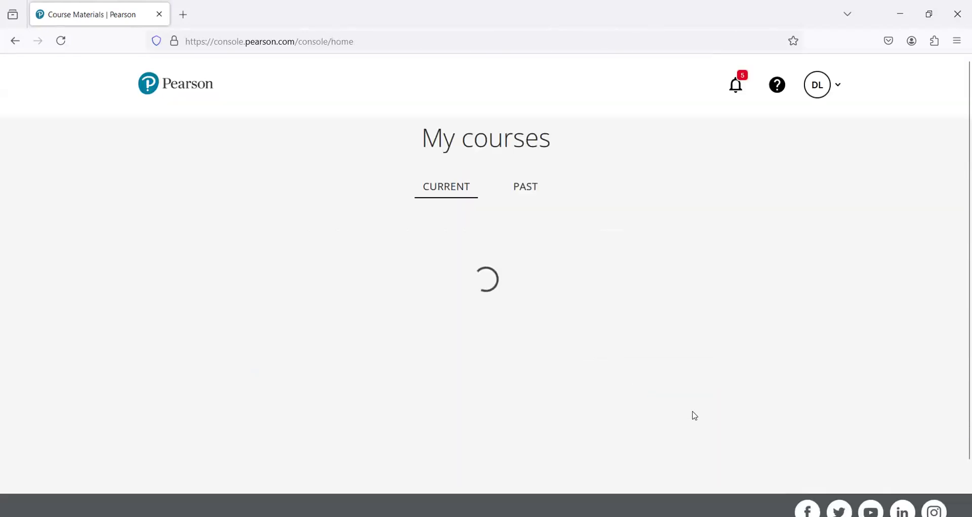
Find New Java Revel in My courses, dismiss the tip, and open its Revel dashboard.
{"action": "scroll", "coordinate": [521, 316], "scroll_direction": "down", "scroll_amount": 5}
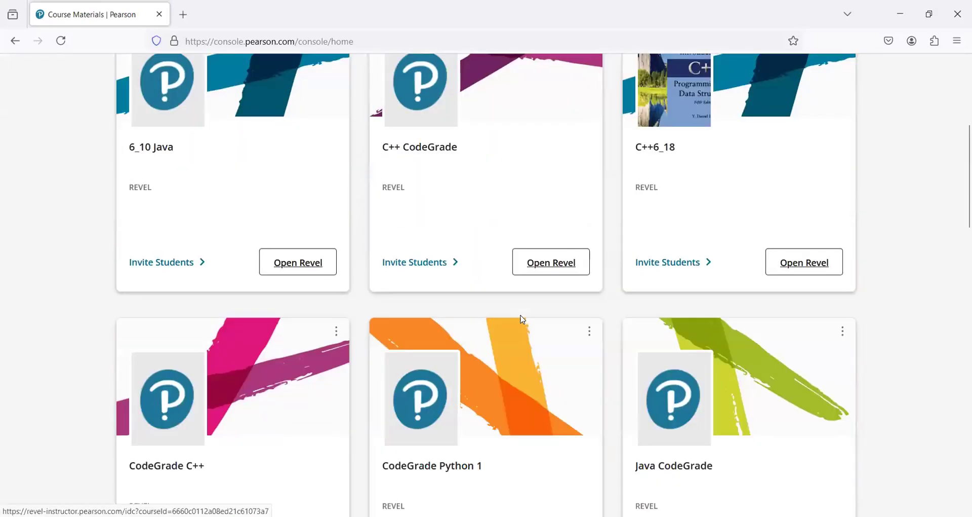
{"action": "scroll", "coordinate": [522, 318], "scroll_direction": "down", "scroll_amount": 10}
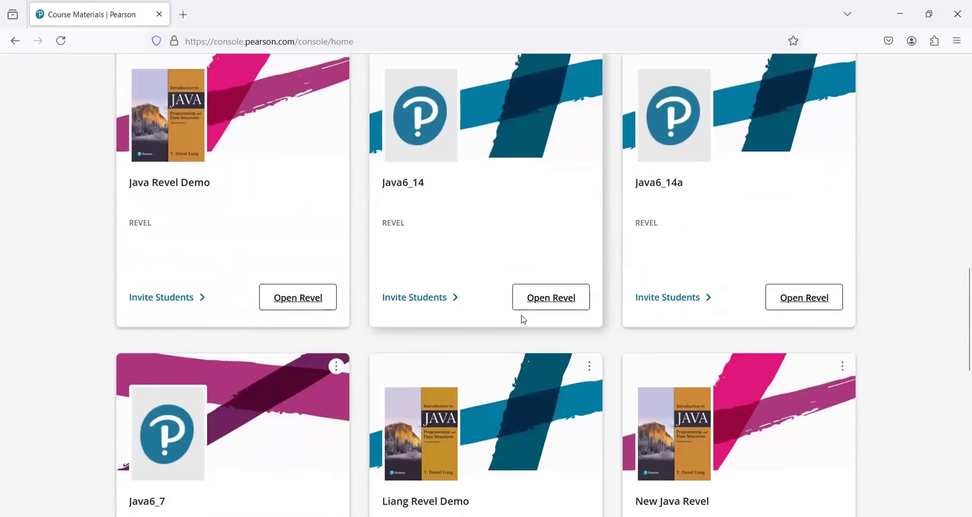
{"action": "scroll", "coordinate": [524, 319], "scroll_direction": "down", "scroll_amount": 2}
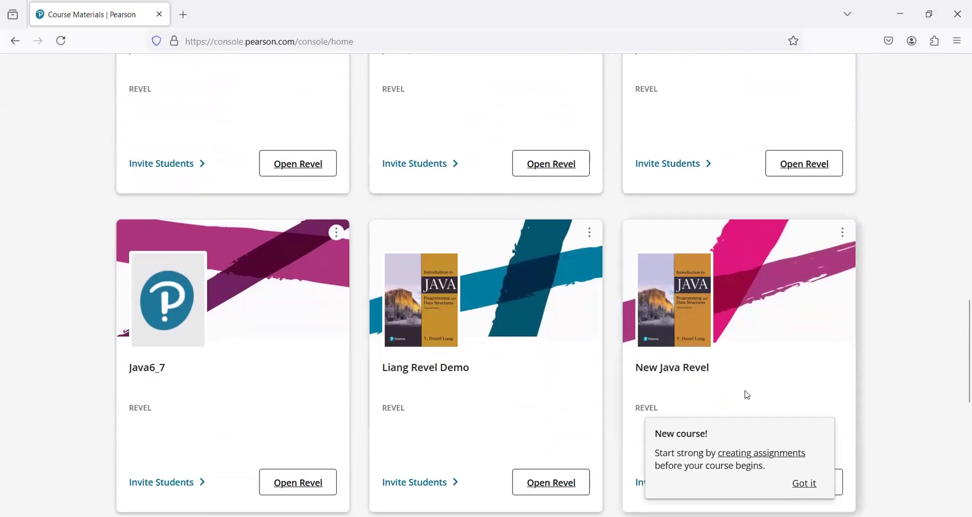
{"action": "left_click", "coordinate": [806, 484]}
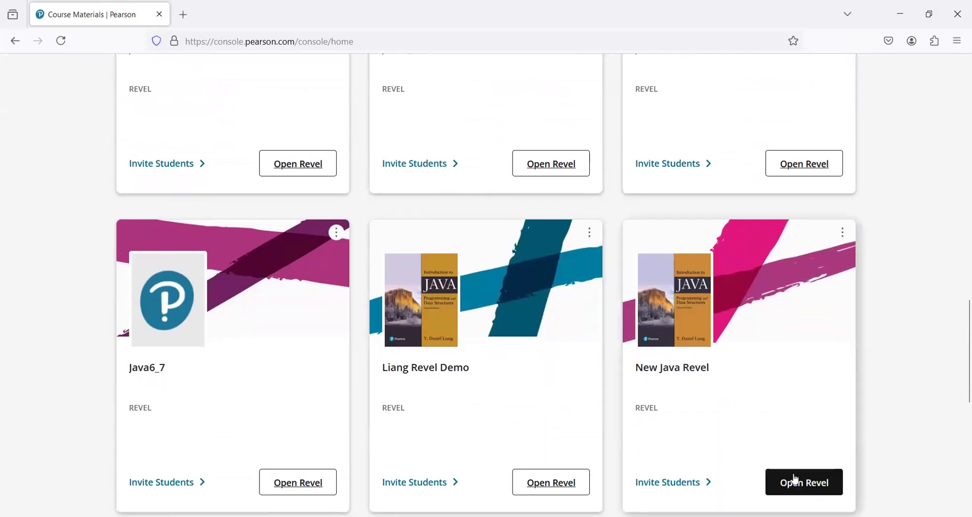
{"action": "left_click", "coordinate": [807, 483]}
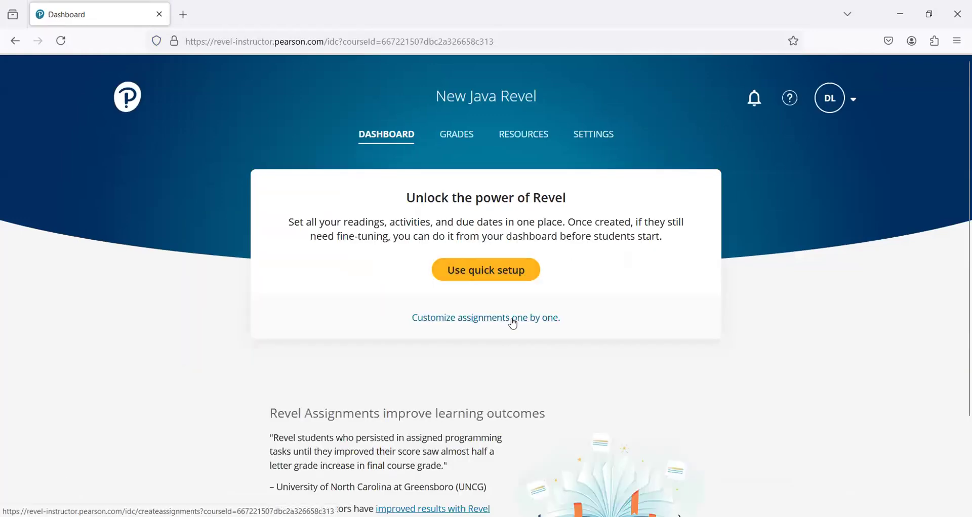
In course settings, make assessments open immediately upon publish.
{"action": "left_click", "coordinate": [604, 135]}
{"action": "scroll", "coordinate": [613, 314], "scroll_direction": "down", "scroll_amount": 2}
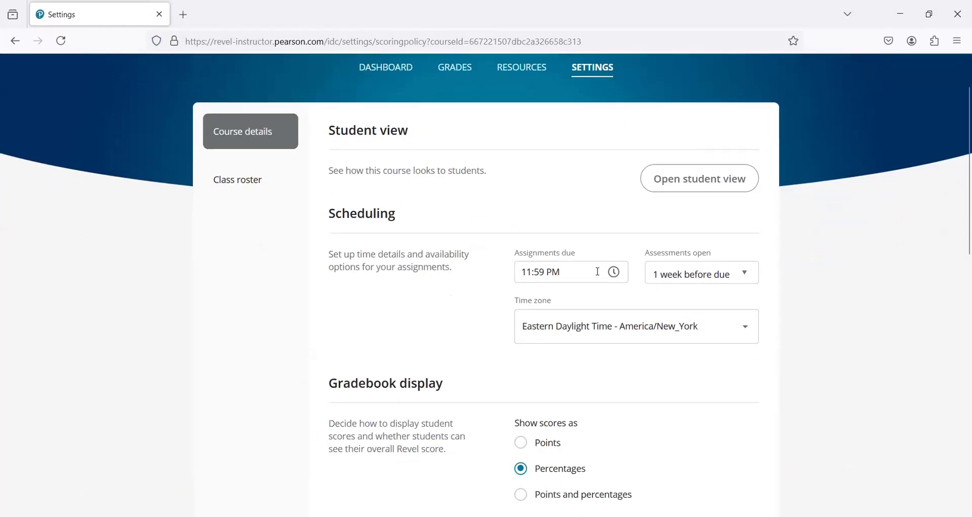
{"action": "left_click", "coordinate": [741, 274]}
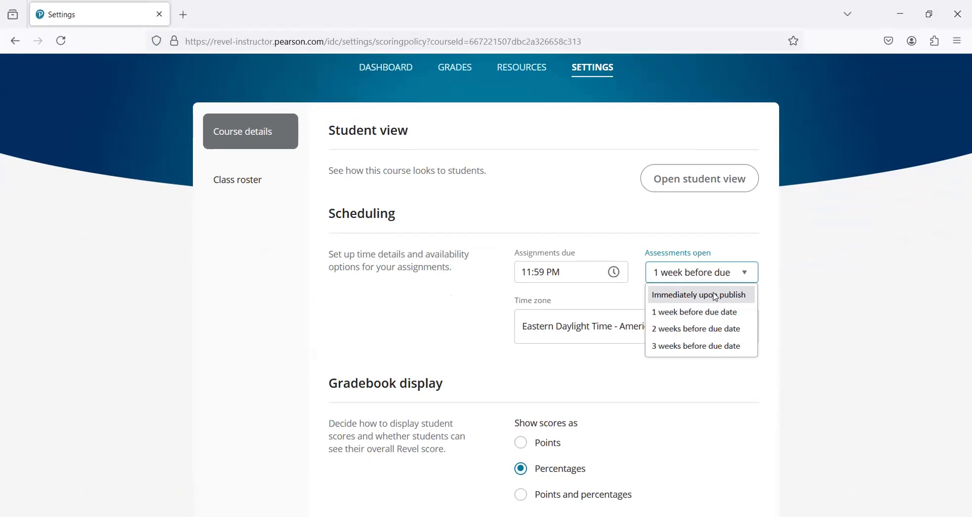
{"action": "left_click", "coordinate": [716, 296]}
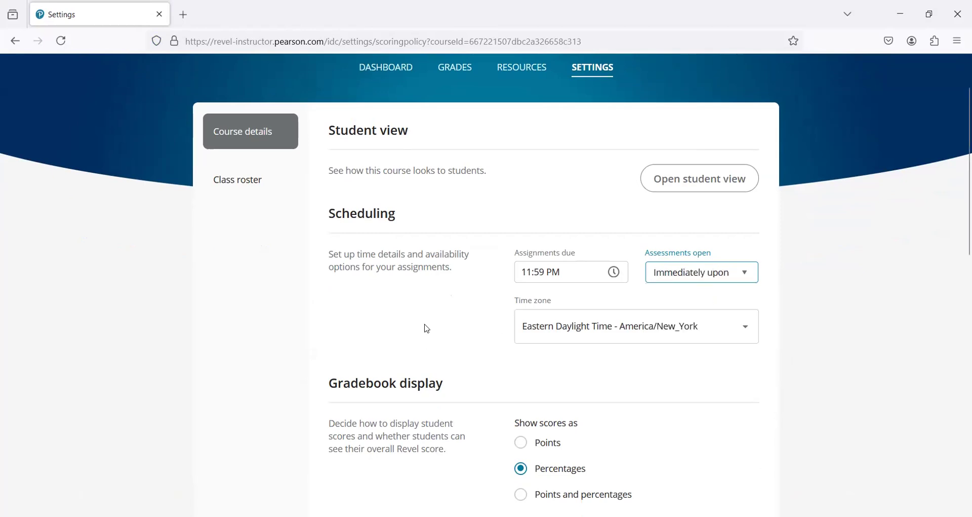
Raise programming project points from 9 to 10 and save as global settings.
{"action": "scroll", "coordinate": [423, 314], "scroll_direction": "down", "scroll_amount": 3}
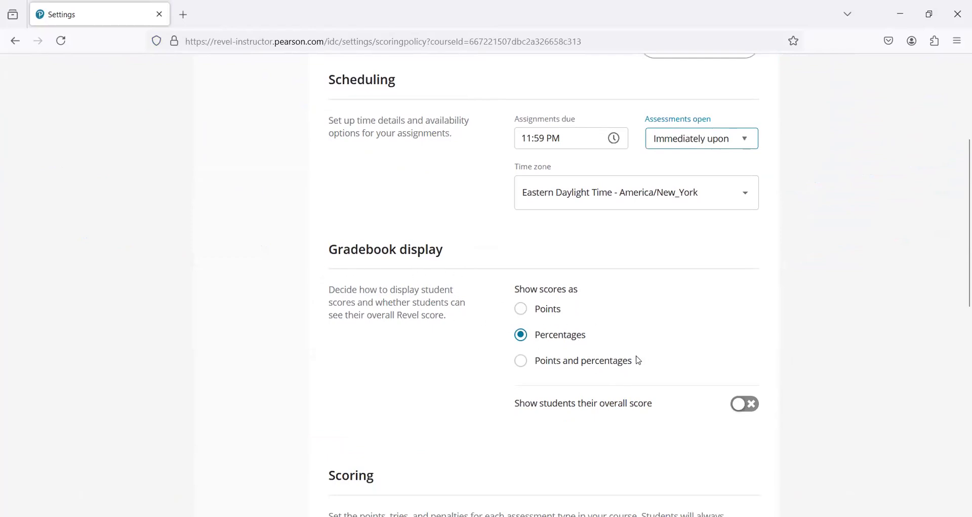
{"action": "scroll", "coordinate": [642, 353], "scroll_direction": "down", "scroll_amount": 3}
{"action": "scroll", "coordinate": [491, 351], "scroll_direction": "down", "scroll_amount": 3}
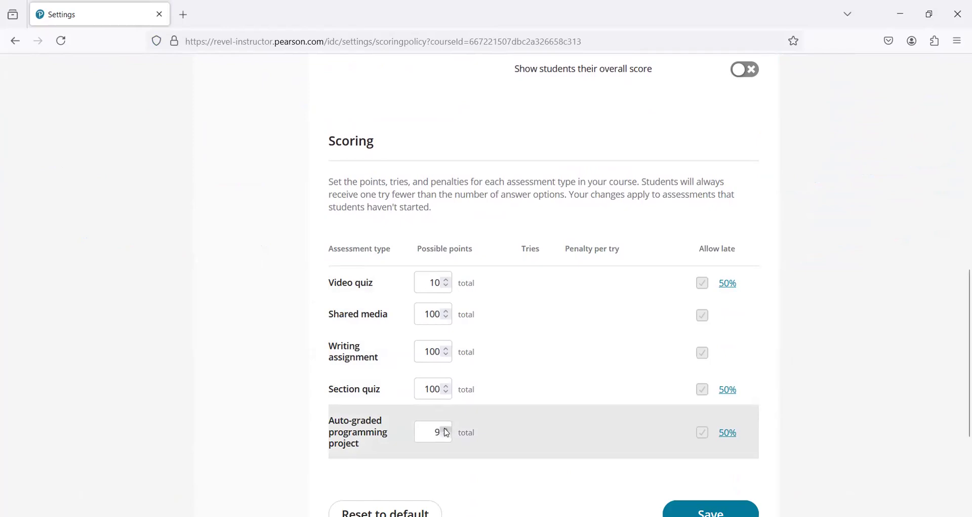
{"action": "left_click", "coordinate": [446, 430]}
{"action": "scroll", "coordinate": [834, 423], "scroll_direction": "down", "scroll_amount": 2}
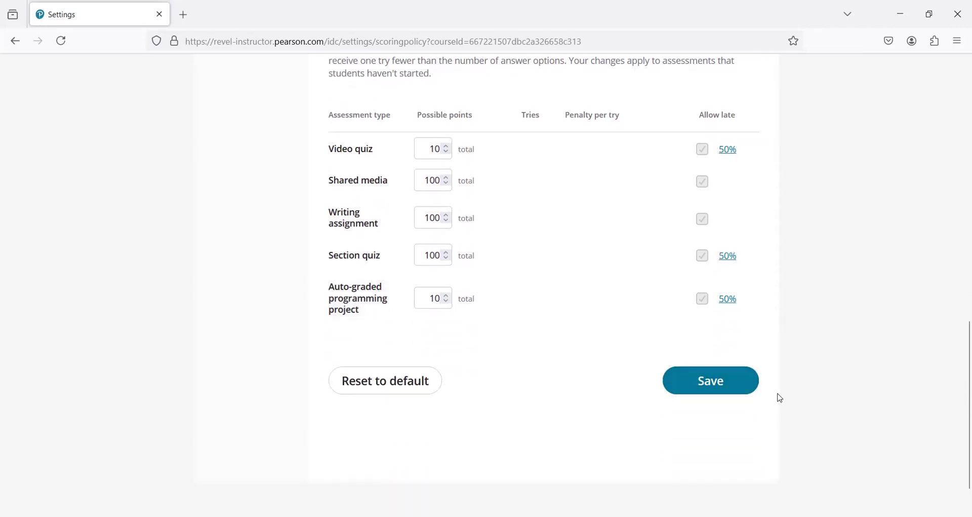
{"action": "left_click", "coordinate": [727, 383]}
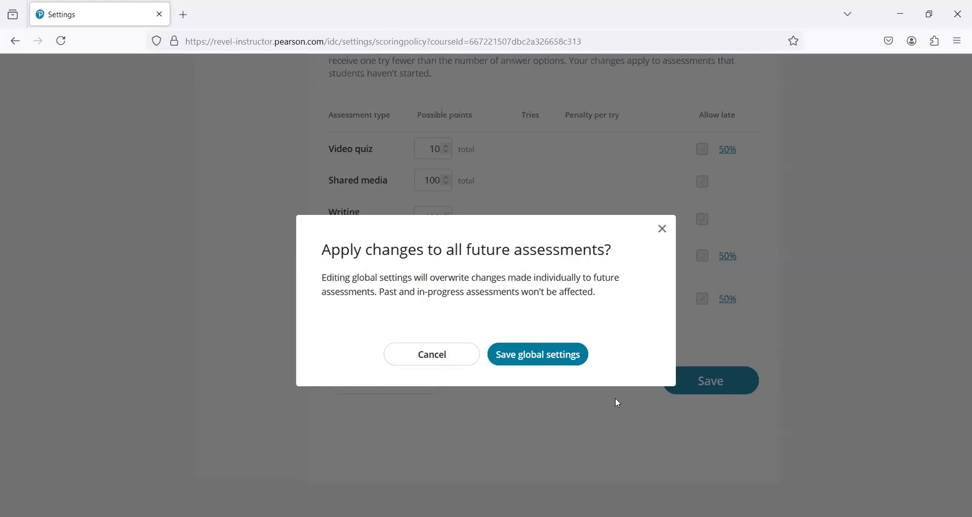
{"action": "left_click", "coordinate": [536, 354]}
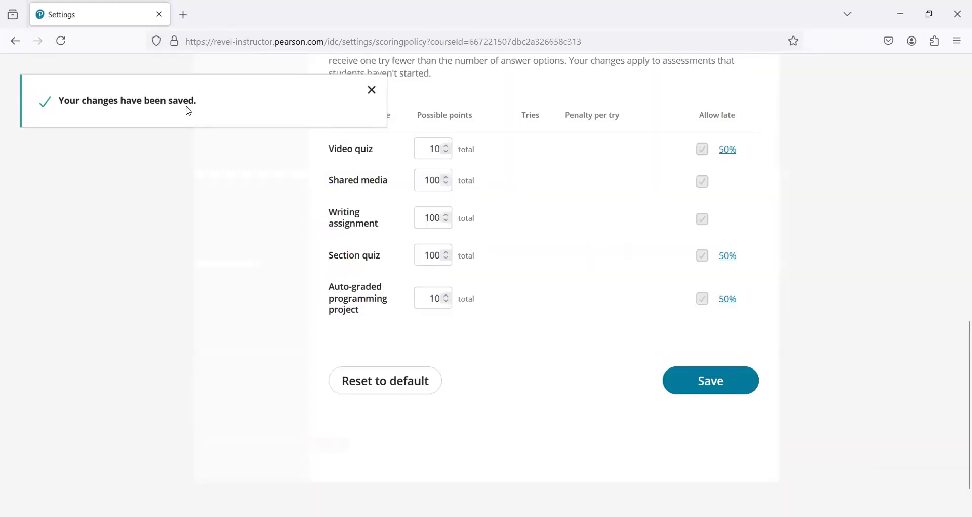
Return to the course dashboard.
{"action": "scroll", "coordinate": [827, 239], "scroll_direction": "up", "scroll_amount": 5}
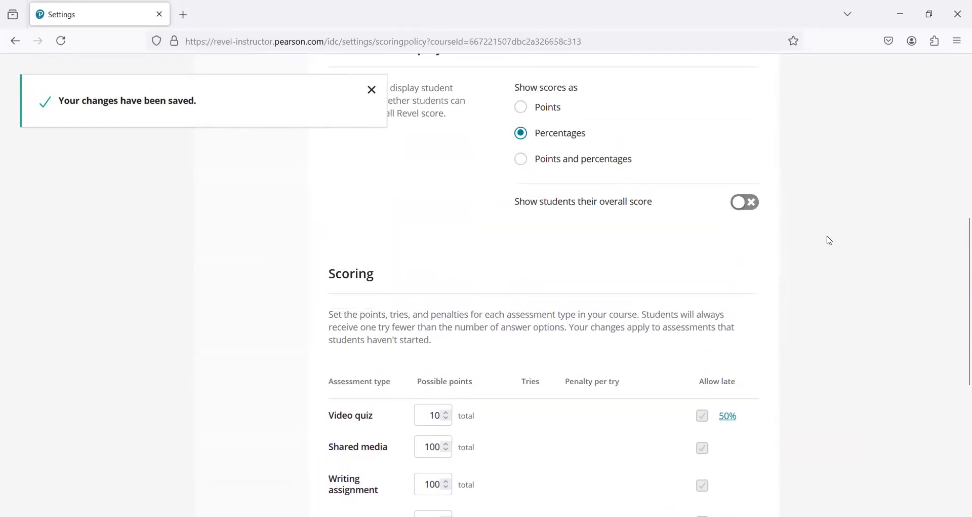
{"action": "scroll", "coordinate": [829, 239], "scroll_direction": "up", "scroll_amount": 8}
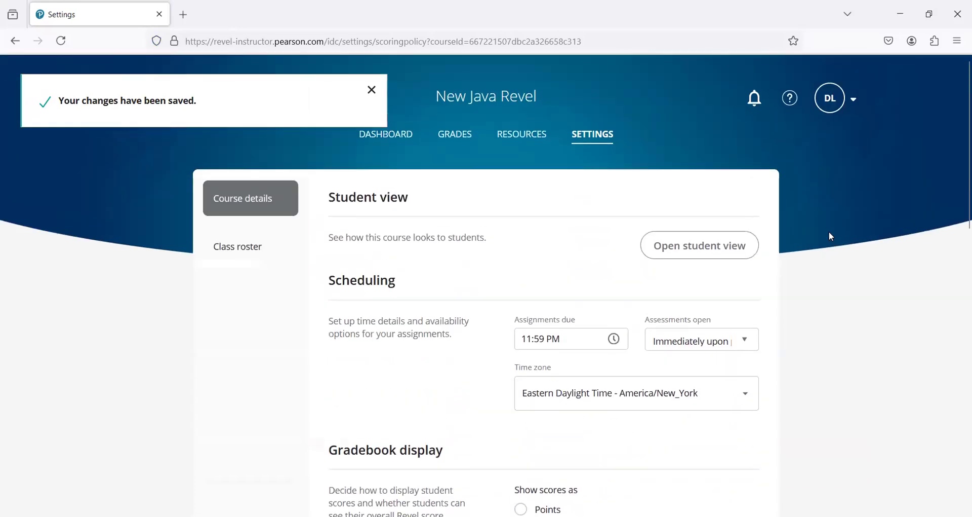
{"action": "left_click", "coordinate": [398, 143]}
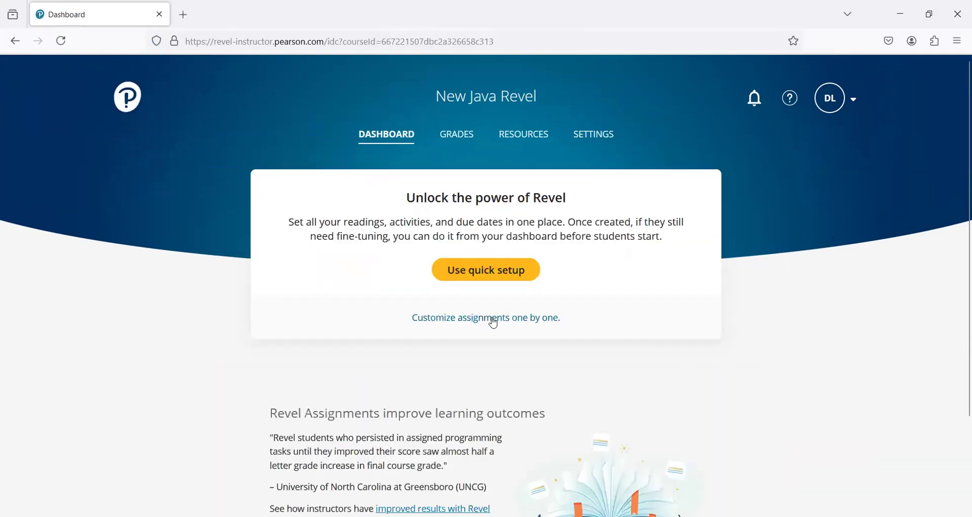
Add all of chapter 1's content to a new custom assignment.
{"action": "left_click", "coordinate": [494, 321]}
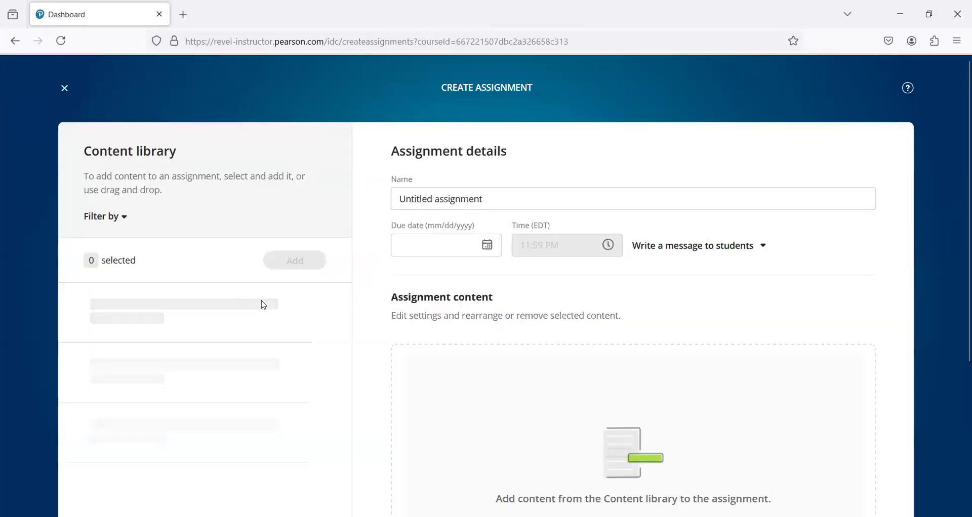
{"action": "scroll", "coordinate": [261, 298], "scroll_direction": "down", "scroll_amount": 2}
{"action": "scroll", "coordinate": [178, 319], "scroll_direction": "up", "scroll_amount": 1}
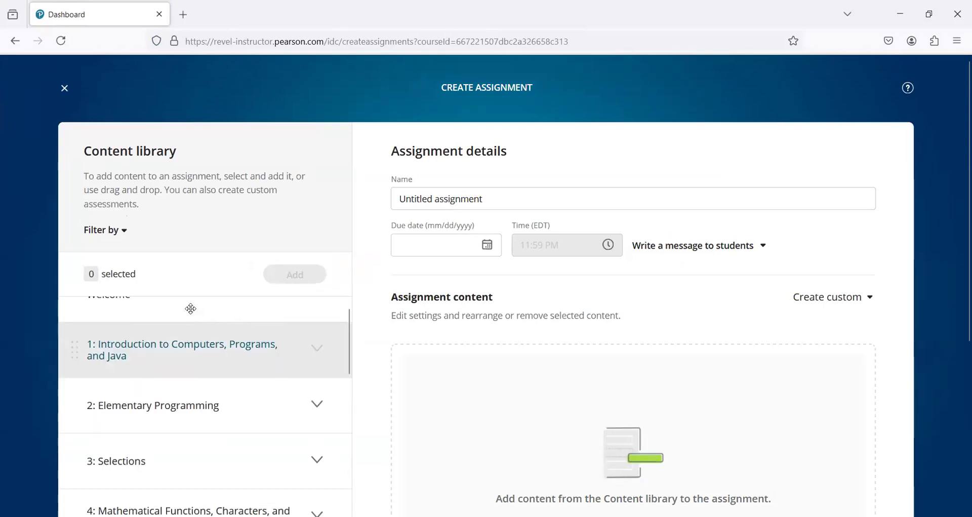
{"action": "scroll", "coordinate": [191, 308], "scroll_direction": "up", "scroll_amount": 1}
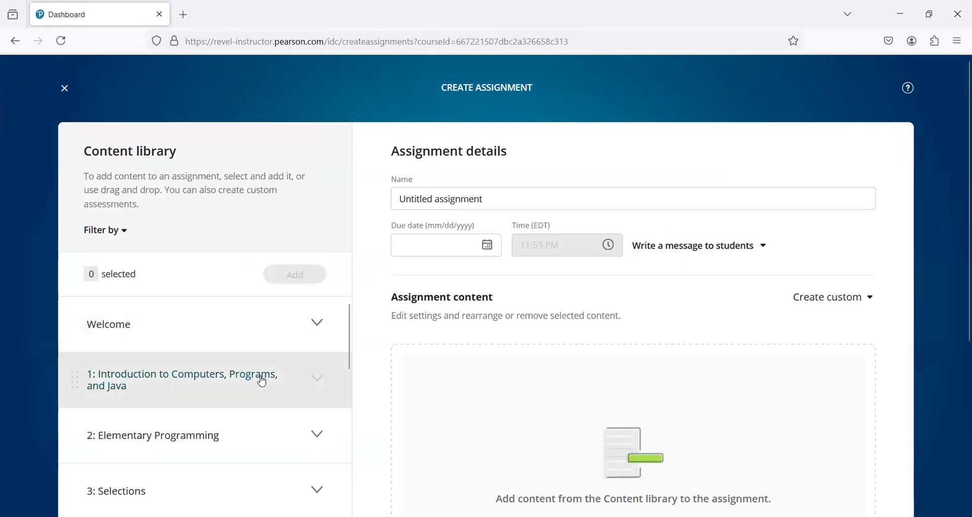
{"action": "left_click", "coordinate": [276, 380]}
{"action": "left_click", "coordinate": [104, 428]}
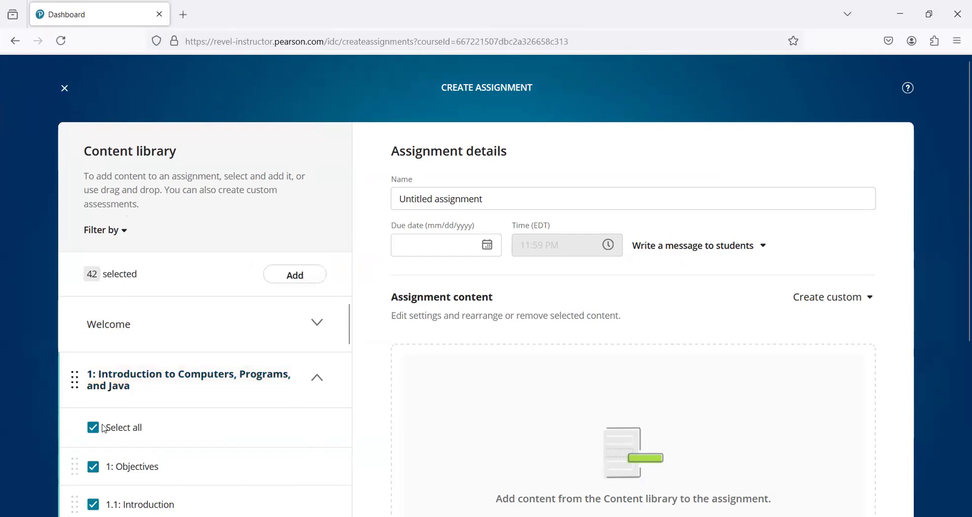
{"action": "left_click", "coordinate": [304, 274]}
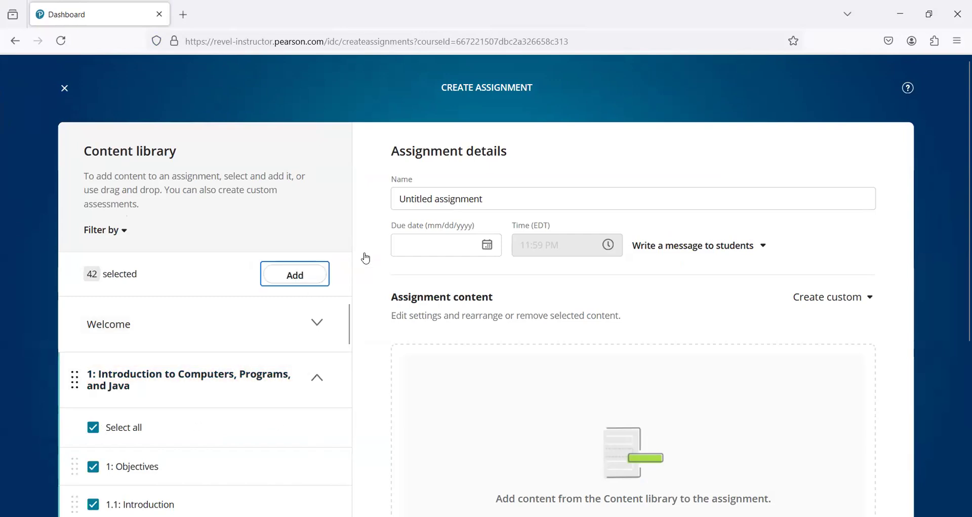
Set the due date to June 19 and publish the chapter 1 assignment.
{"action": "left_click", "coordinate": [481, 244]}
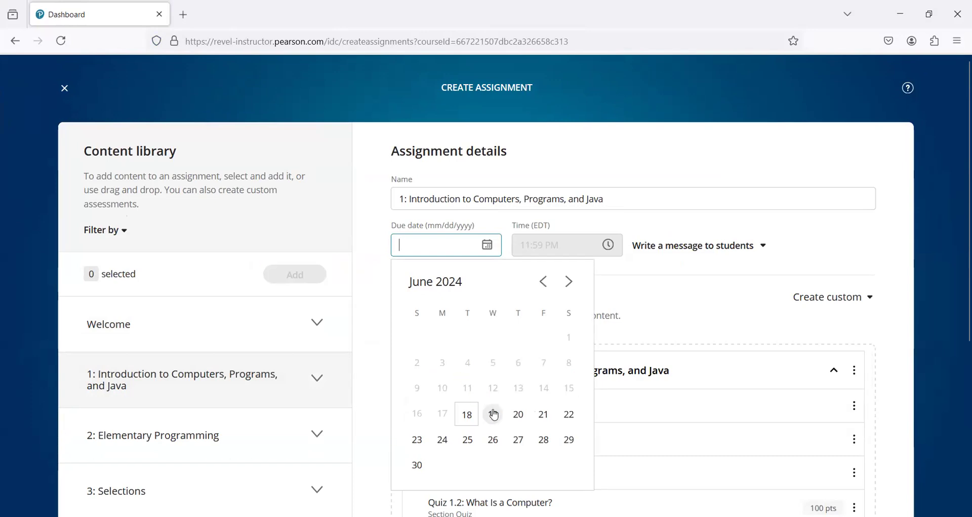
{"action": "left_click", "coordinate": [493, 414]}
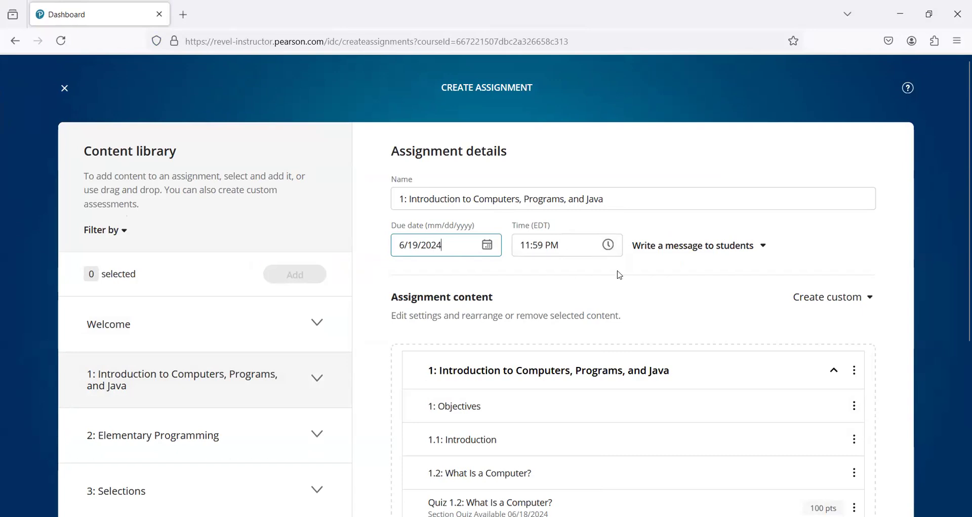
{"action": "scroll", "coordinate": [631, 314], "scroll_direction": "down", "scroll_amount": 5}
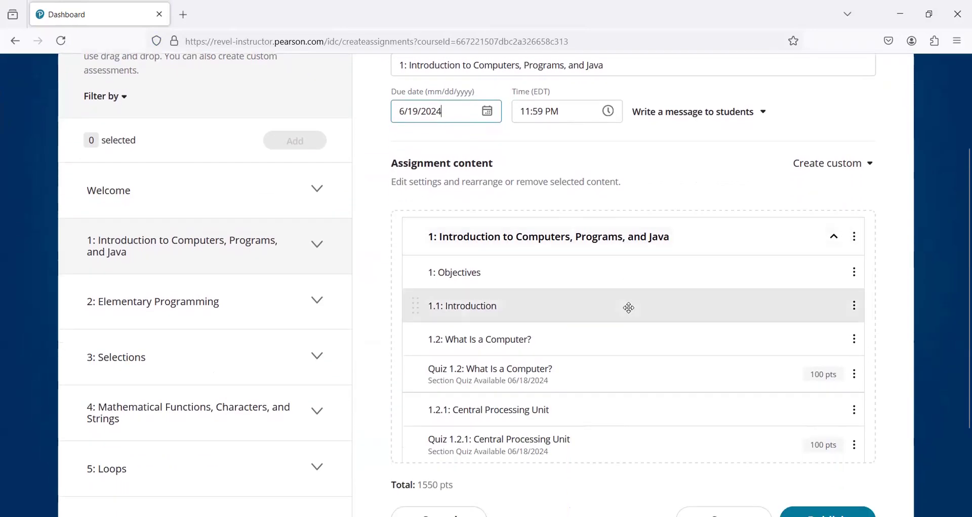
{"action": "left_click", "coordinate": [814, 394]}
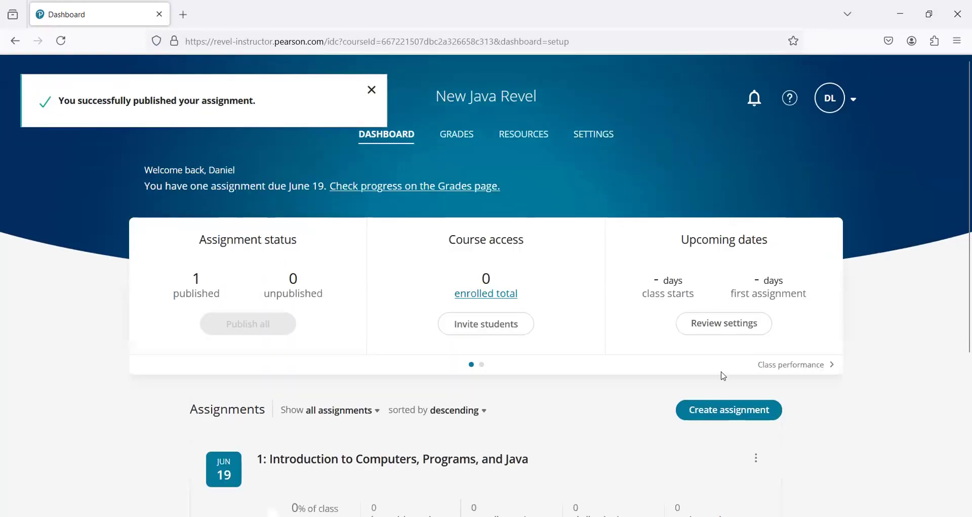
In a new assignment, include chapter 2 Objectives and sections 2.1–2.3 with their quizzes.
{"action": "left_click", "coordinate": [740, 410]}
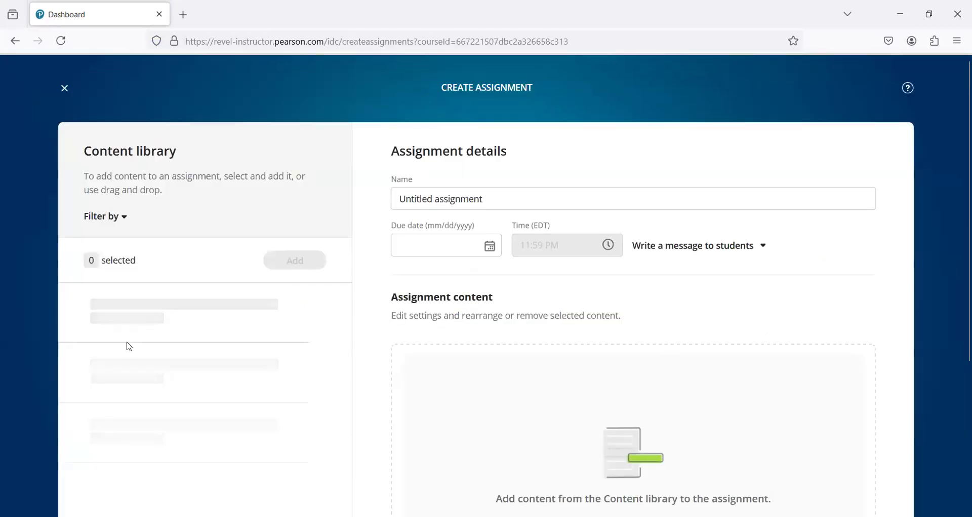
{"action": "scroll", "coordinate": [187, 395], "scroll_direction": "down", "scroll_amount": 2}
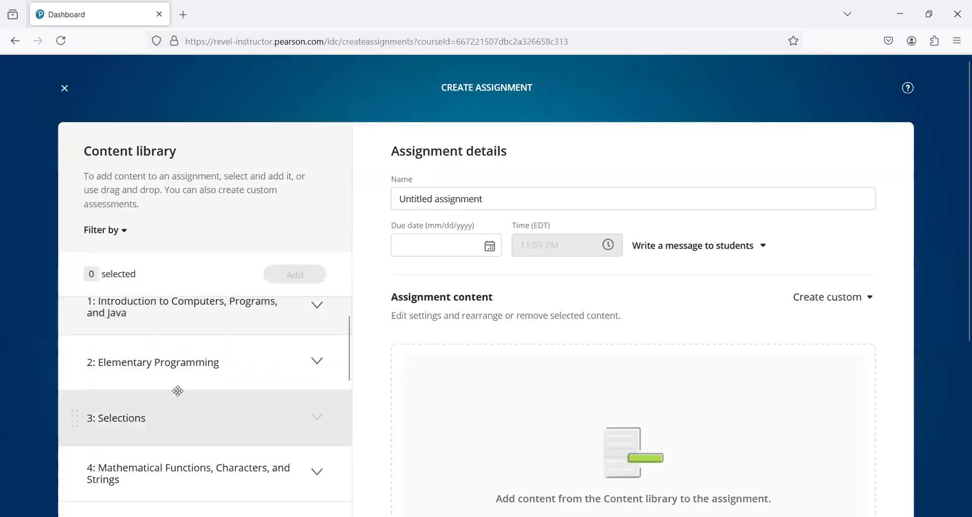
{"action": "left_click", "coordinate": [87, 364]}
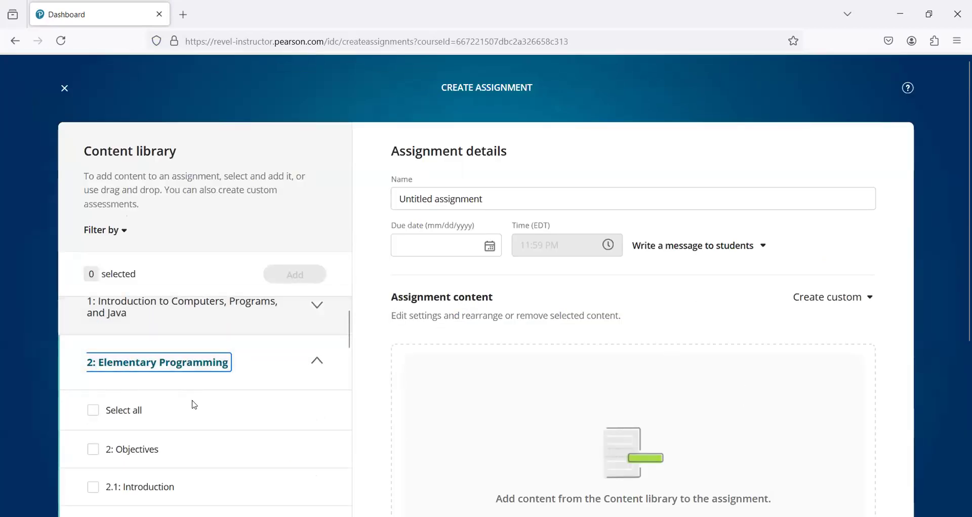
{"action": "scroll", "coordinate": [194, 403], "scroll_direction": "down", "scroll_amount": 2}
{"action": "scroll", "coordinate": [192, 415], "scroll_direction": "down", "scroll_amount": 2}
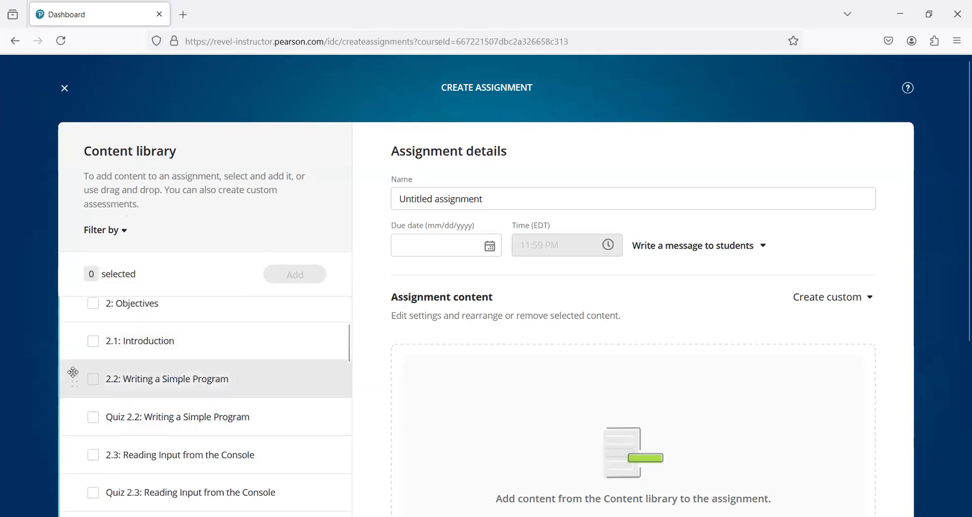
{"action": "left_click", "coordinate": [95, 381]}
{"action": "left_click", "coordinate": [93, 341]}
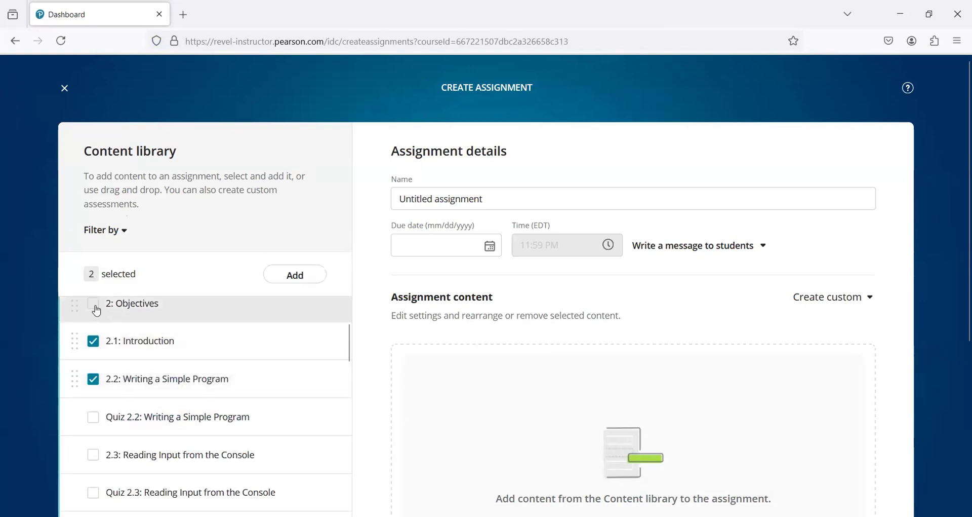
{"action": "left_click", "coordinate": [95, 307]}
{"action": "left_click", "coordinate": [94, 421]}
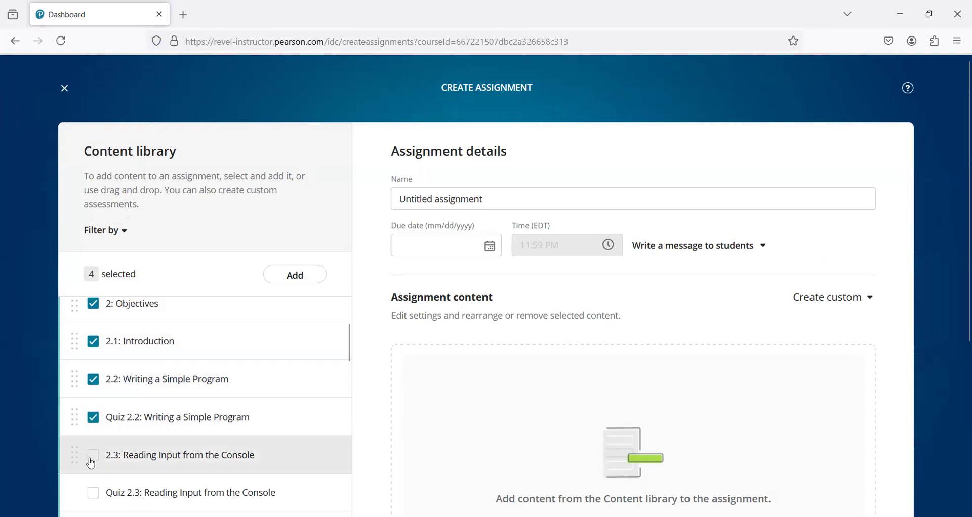
{"action": "left_click", "coordinate": [93, 458]}
{"action": "left_click", "coordinate": [94, 492]}
Also include sections 2.4–2.8 with their quizzes, plus section 2.9.
{"action": "scroll", "coordinate": [121, 435], "scroll_direction": "down", "scroll_amount": 3}
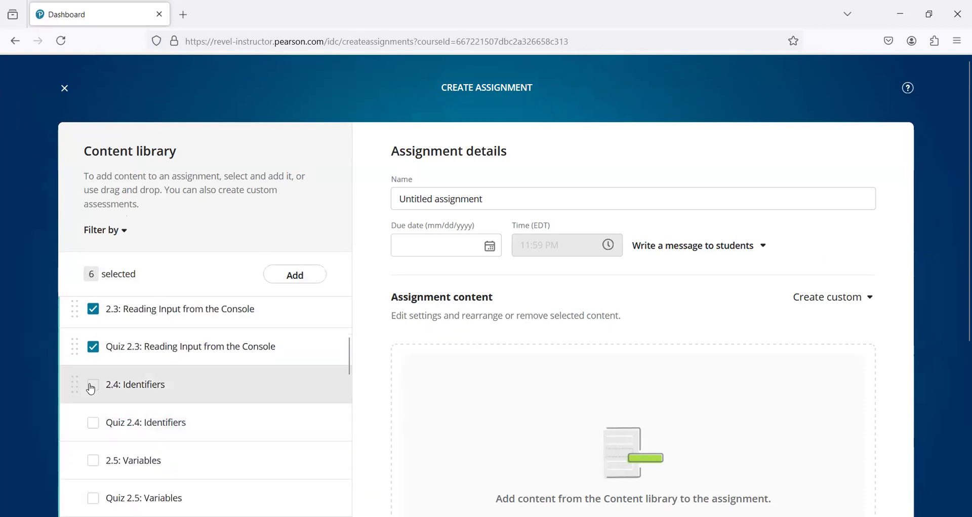
{"action": "left_click", "coordinate": [92, 386]}
{"action": "left_click", "coordinate": [94, 422]}
{"action": "left_click", "coordinate": [94, 461]}
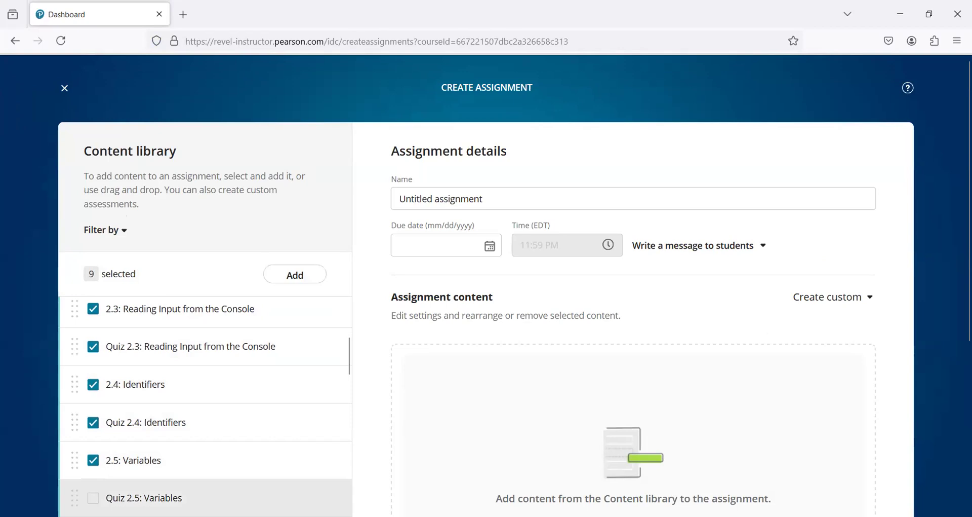
{"action": "left_click", "coordinate": [94, 498]}
{"action": "scroll", "coordinate": [131, 405], "scroll_direction": "down", "scroll_amount": 5}
{"action": "left_click", "coordinate": [93, 317]}
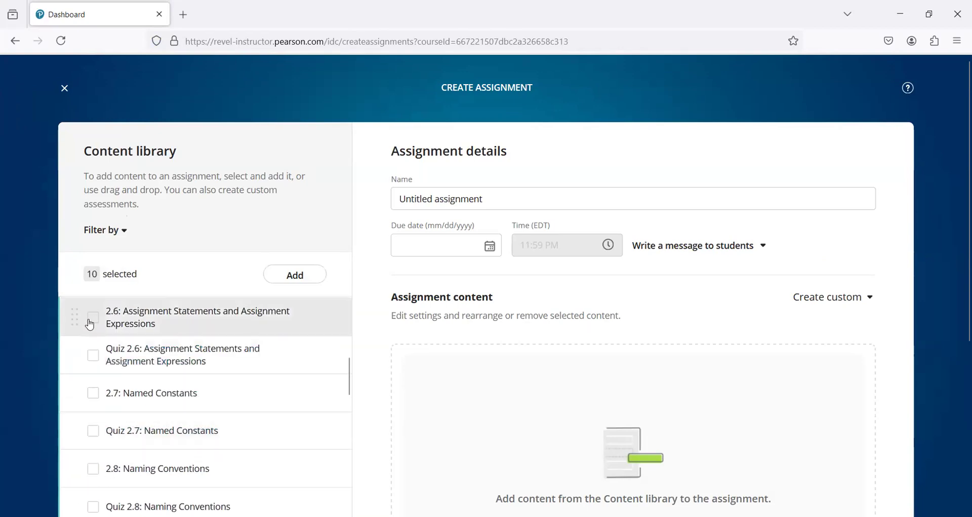
{"action": "left_click", "coordinate": [94, 357]}
{"action": "scroll", "coordinate": [145, 364], "scroll_direction": "up", "scroll_amount": 2}
{"action": "scroll", "coordinate": [121, 365], "scroll_direction": "down", "scroll_amount": 4}
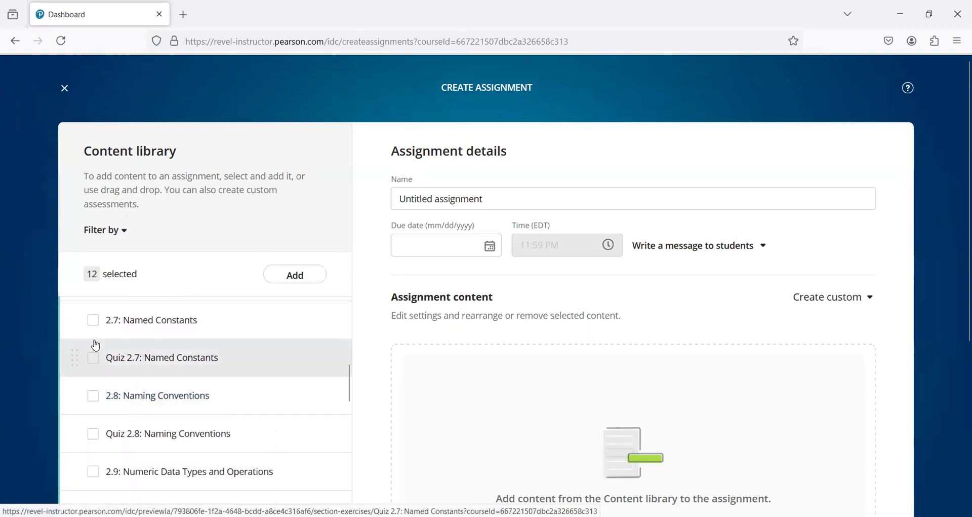
{"action": "left_click", "coordinate": [93, 320]}
{"action": "left_click", "coordinate": [93, 357]}
{"action": "left_click_drag", "start_coordinate": [93, 390], "coordinate": [95, 403]}
{"action": "left_click", "coordinate": [93, 434]}
{"action": "left_click", "coordinate": [93, 472]}
{"action": "scroll", "coordinate": [107, 427], "scroll_direction": "down", "scroll_amount": 2}
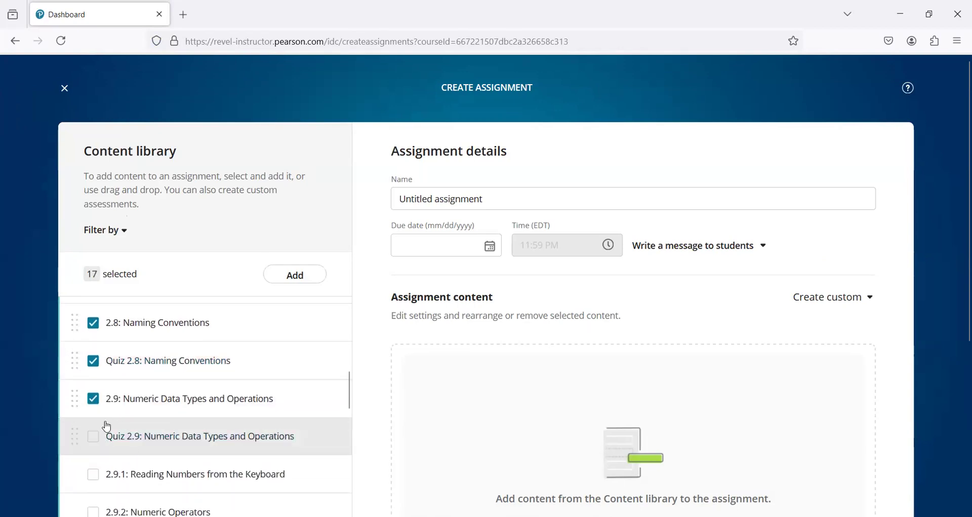
Add the chosen chapter 2 items, set the due date to June 20, and publish.
{"action": "left_click", "coordinate": [318, 276]}
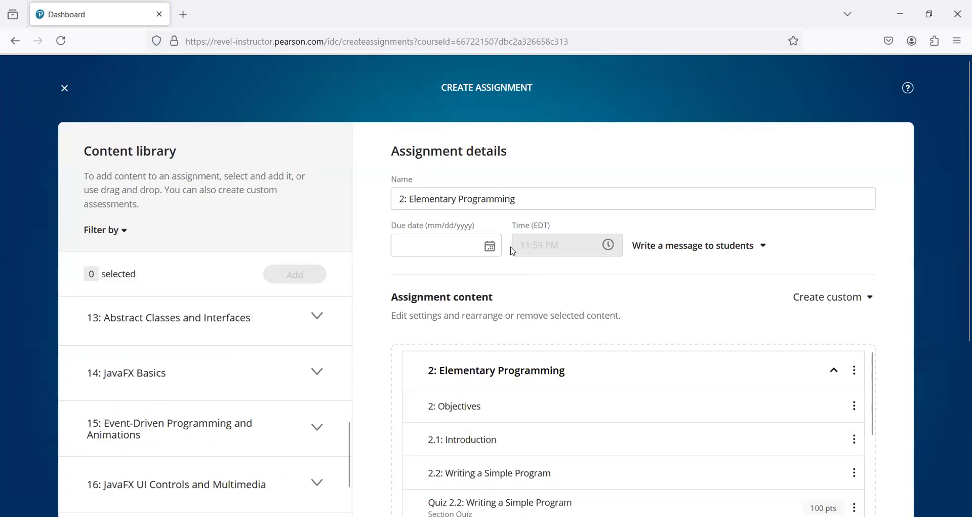
{"action": "left_click", "coordinate": [490, 247]}
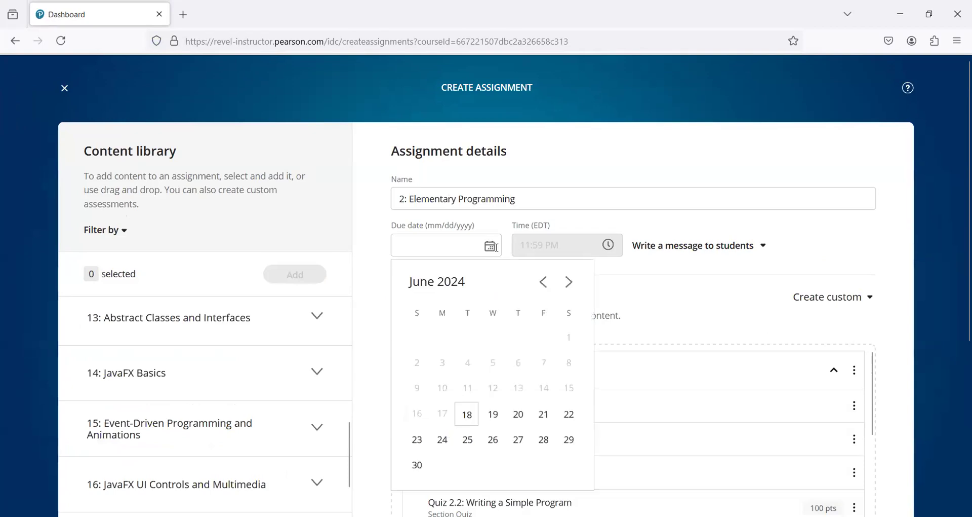
{"action": "left_click", "coordinate": [520, 415]}
{"action": "scroll", "coordinate": [736, 341], "scroll_direction": "down", "scroll_amount": 5}
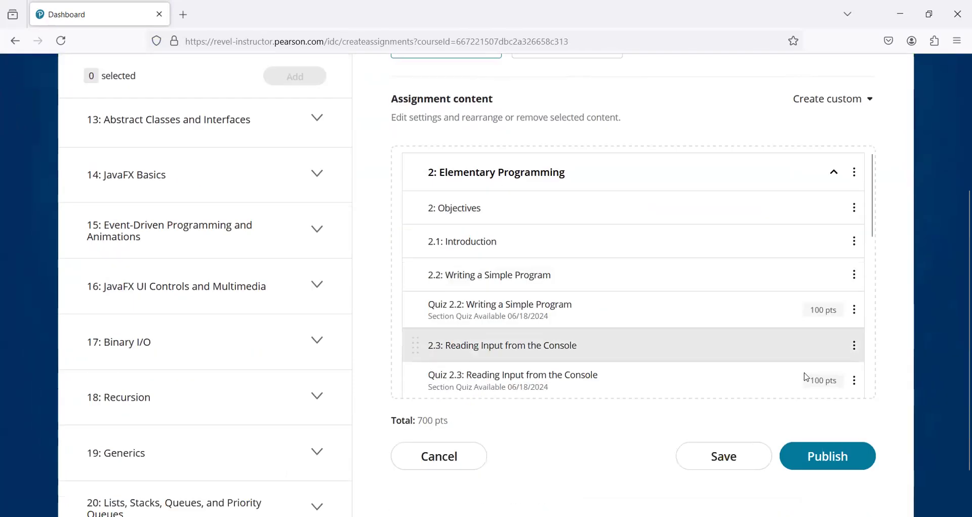
{"action": "left_click", "coordinate": [823, 397]}
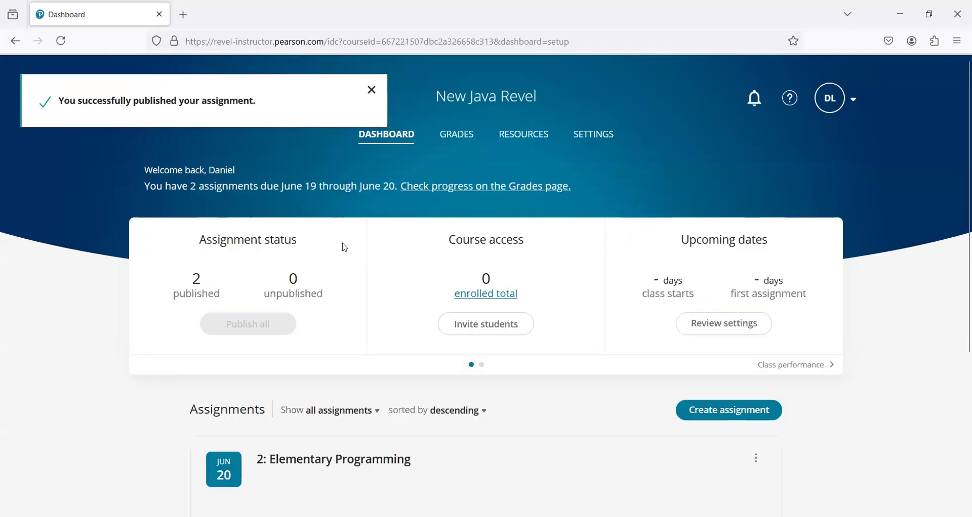
{"action": "scroll", "coordinate": [338, 260], "scroll_direction": "down", "scroll_amount": 4}
{"action": "scroll", "coordinate": [341, 265], "scroll_direction": "up", "scroll_amount": 3}
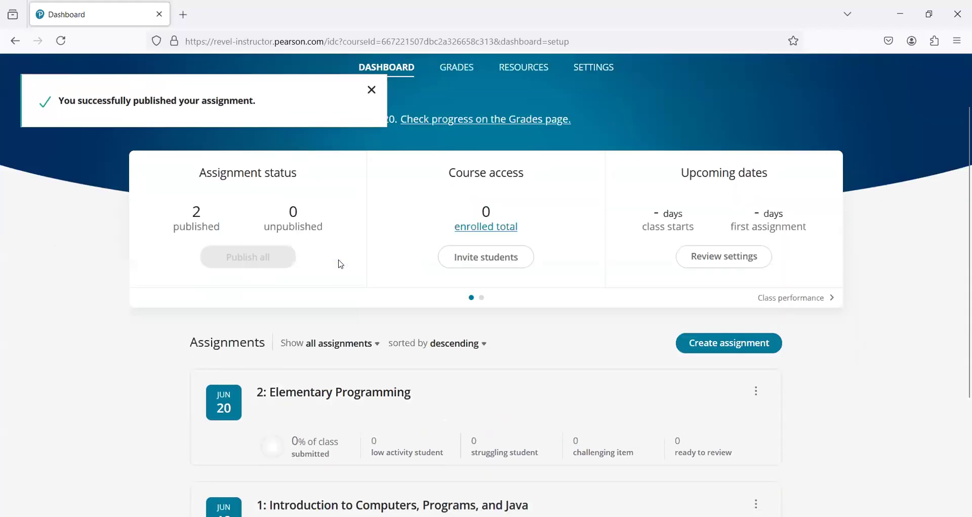
Add every item from the 5: Loops chapter to a new assignment.
{"action": "left_click", "coordinate": [768, 345]}
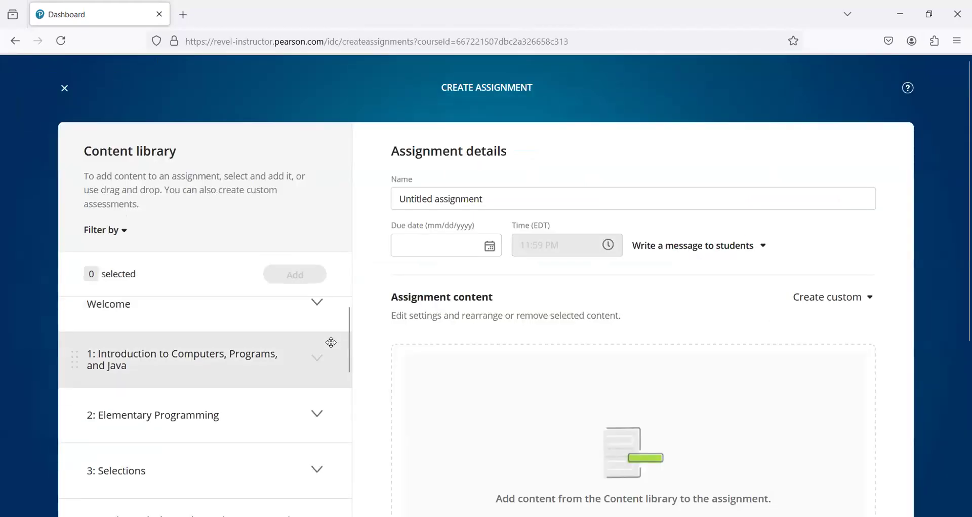
{"action": "scroll", "coordinate": [328, 341], "scroll_direction": "down", "scroll_amount": 4}
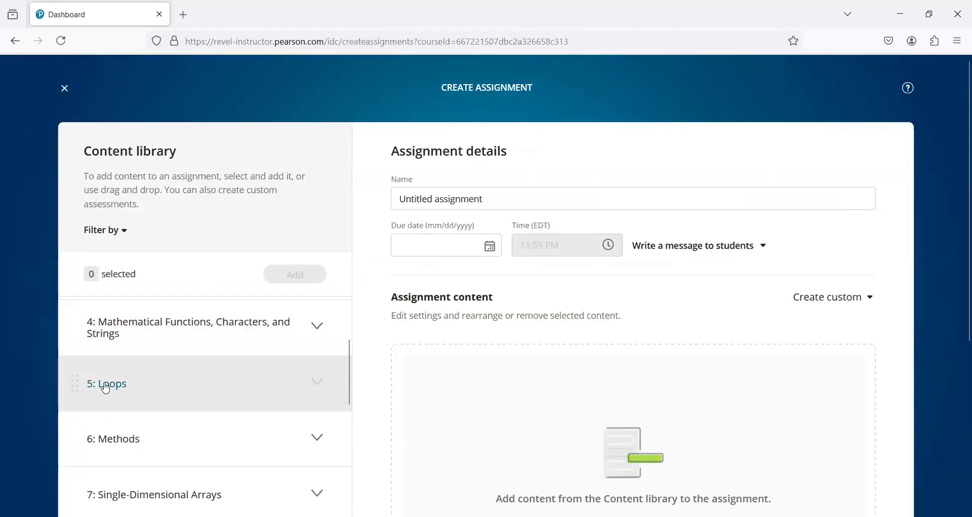
{"action": "left_click", "coordinate": [99, 389]}
{"action": "left_click", "coordinate": [132, 428]}
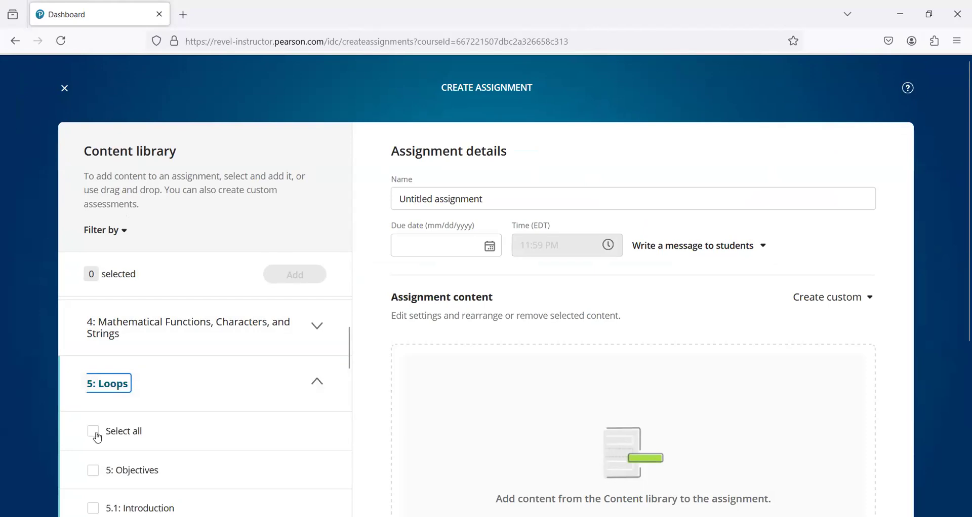
{"action": "left_click", "coordinate": [305, 274]}
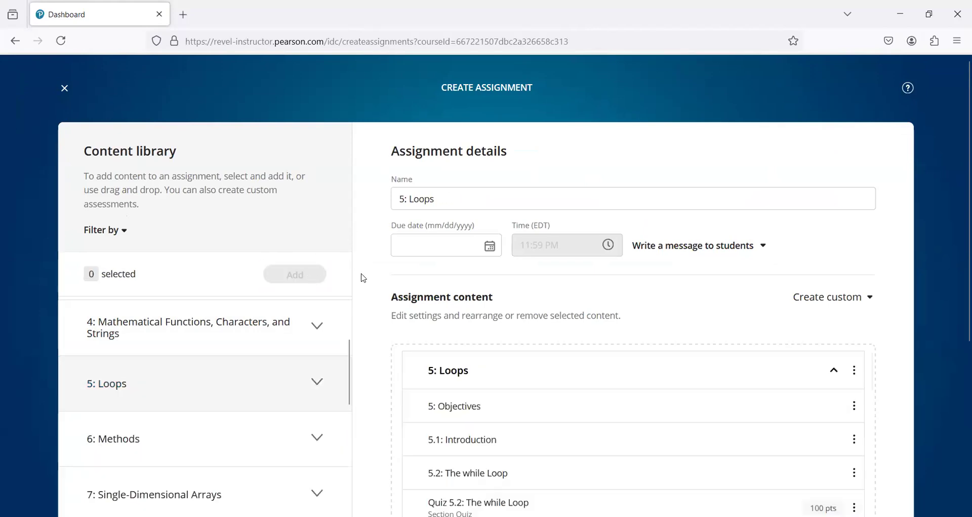
Set the due date to June 21, 2024, publish, and dismiss the success message.
{"action": "left_click", "coordinate": [490, 247]}
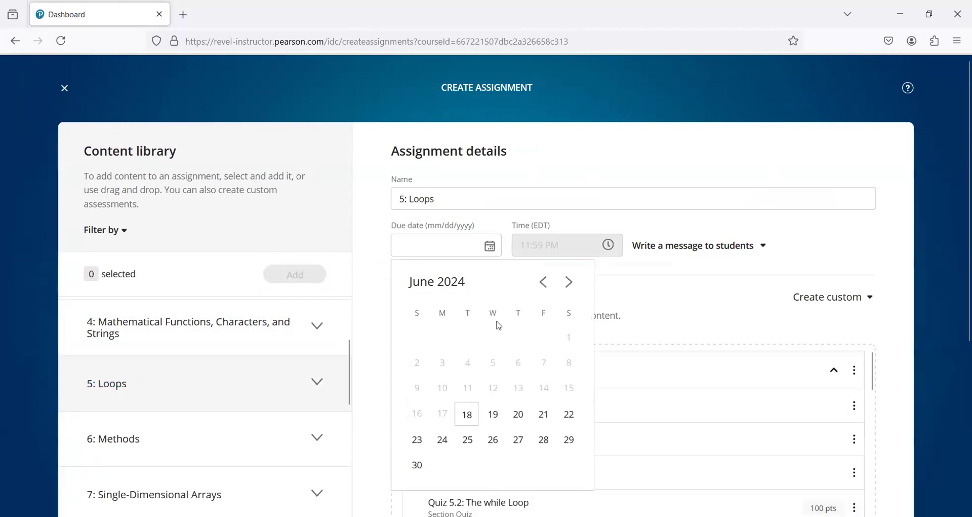
{"action": "left_click", "coordinate": [544, 415]}
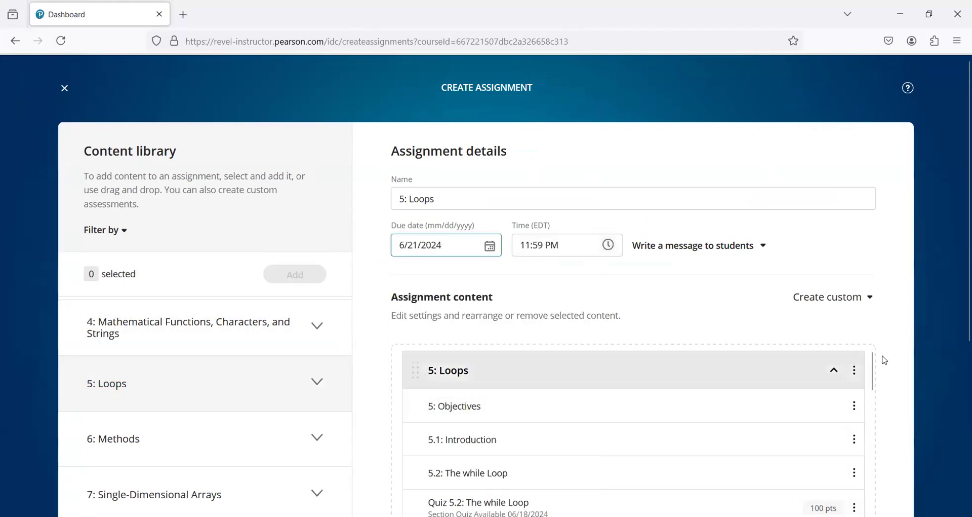
{"action": "scroll", "coordinate": [895, 363], "scroll_direction": "down", "scroll_amount": 5}
{"action": "left_click", "coordinate": [851, 401]}
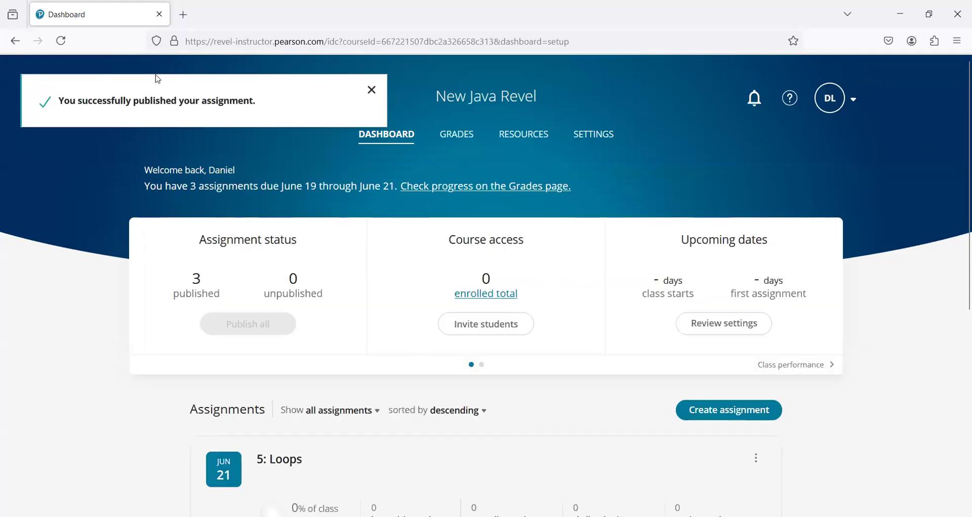
{"action": "left_click", "coordinate": [372, 90]}
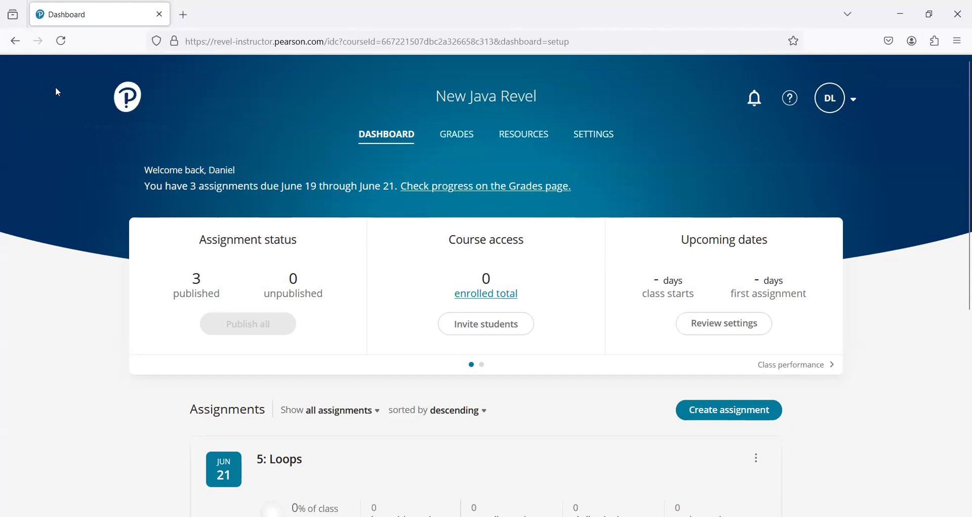
From the Pearson home, open New Java Revel's Invite Students dialog and select the link.
{"action": "left_click", "coordinate": [128, 96]}
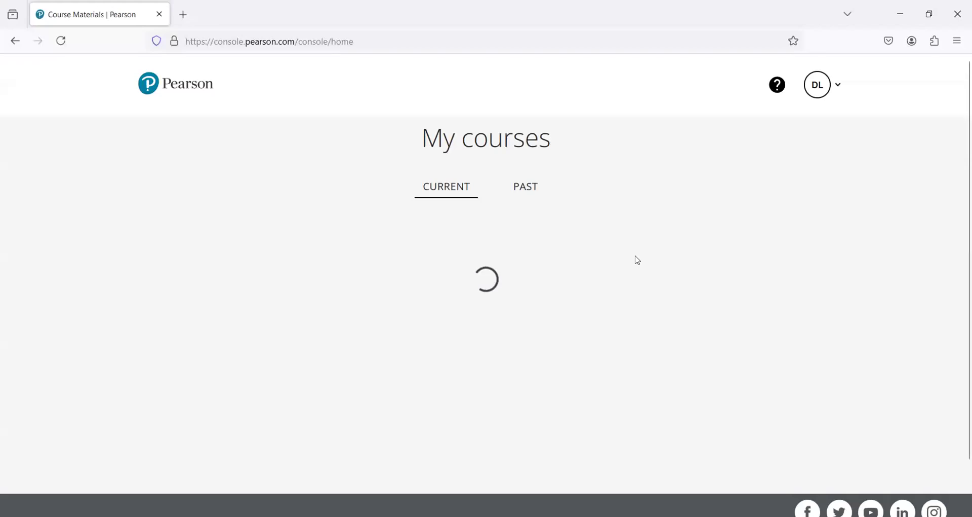
{"action": "scroll", "coordinate": [637, 262], "scroll_direction": "down", "scroll_amount": 6}
{"action": "scroll", "coordinate": [640, 267], "scroll_direction": "down", "scroll_amount": 14}
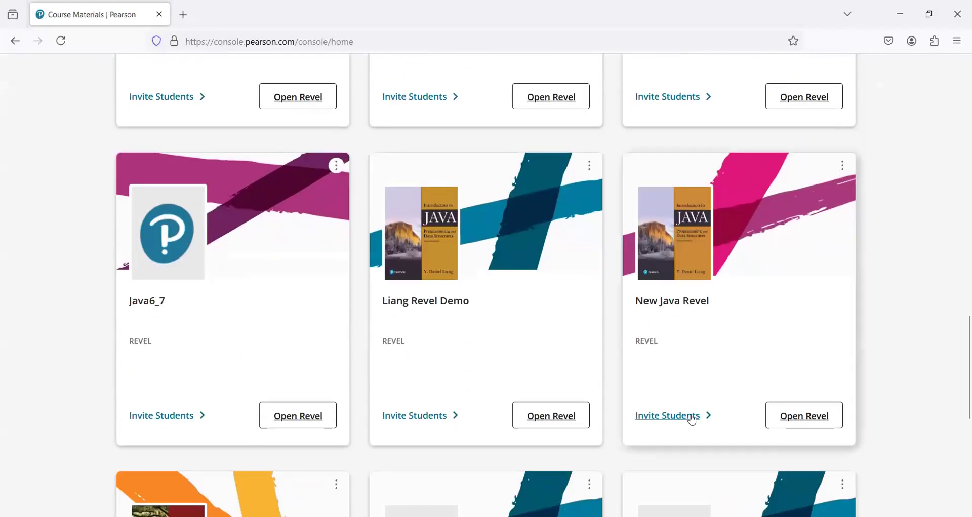
{"action": "left_click", "coordinate": [703, 416]}
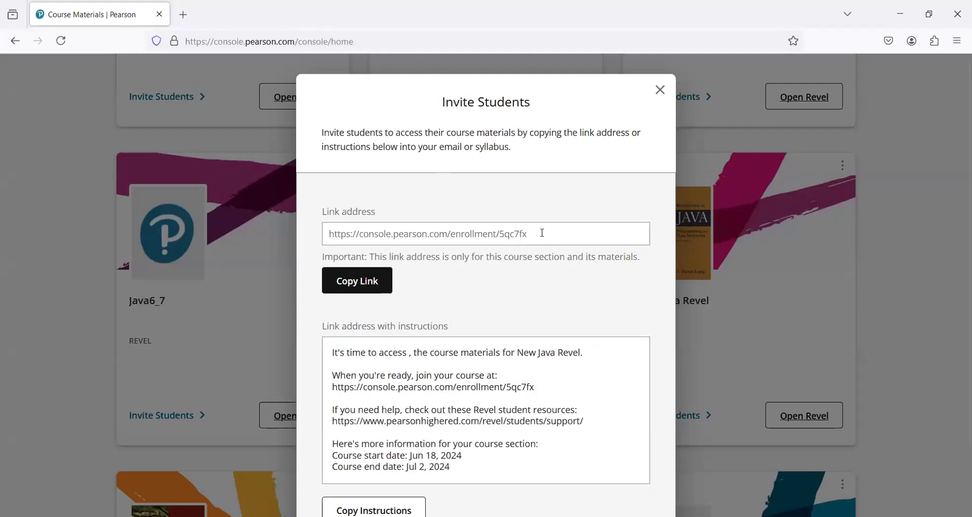
{"action": "left_click", "coordinate": [542, 232]}
{"action": "key", "text": "ctrl+c"}
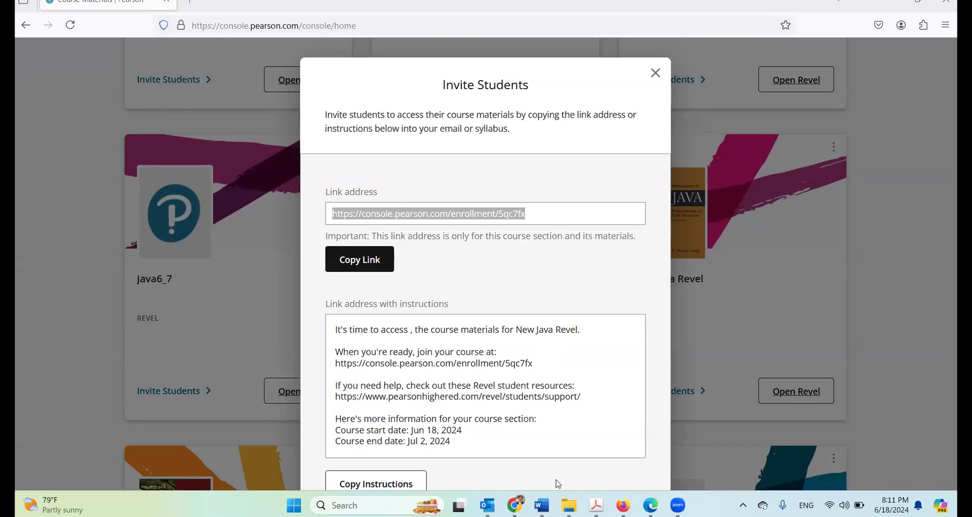
Paste the enrollment link into the other browser and sign in with the student account.
{"action": "mouse_move", "coordinate": [651, 505]}
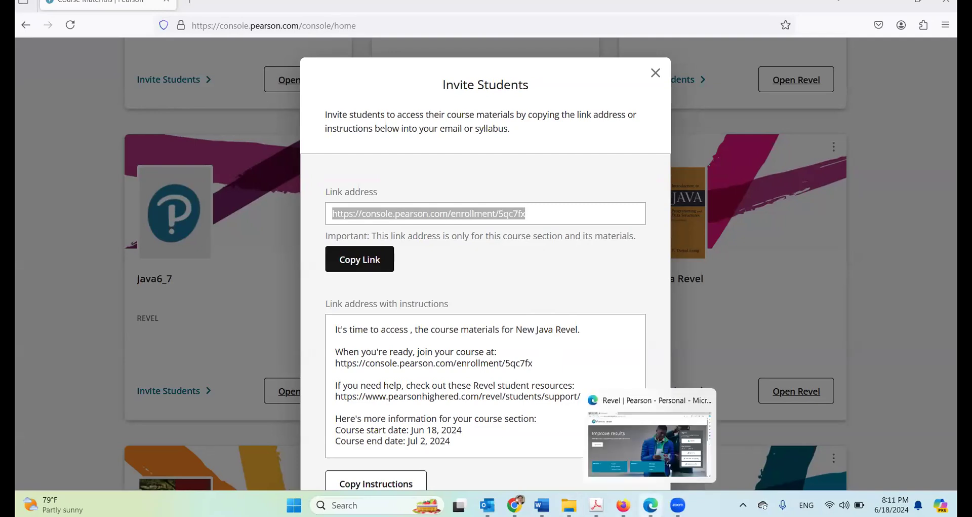
{"action": "left_click", "coordinate": [651, 447]}
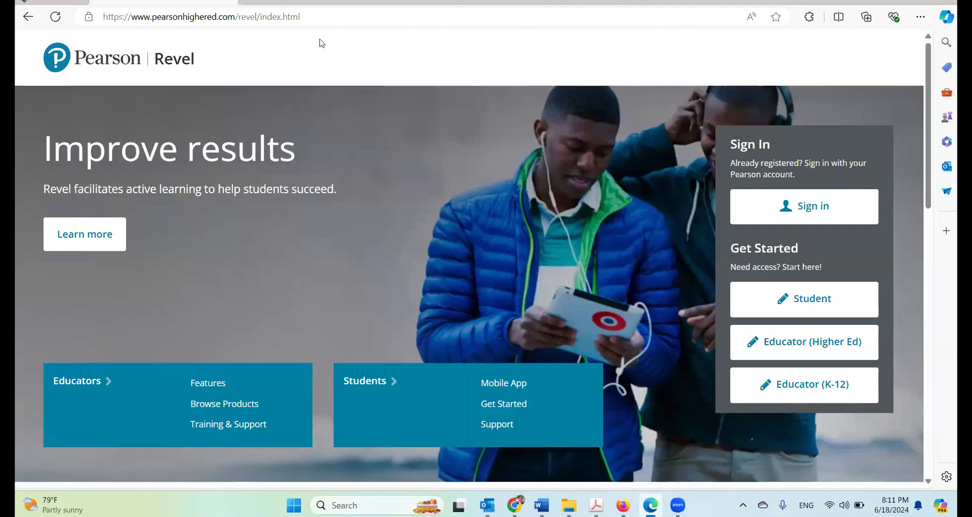
{"action": "key", "text": "ctrl+l"}
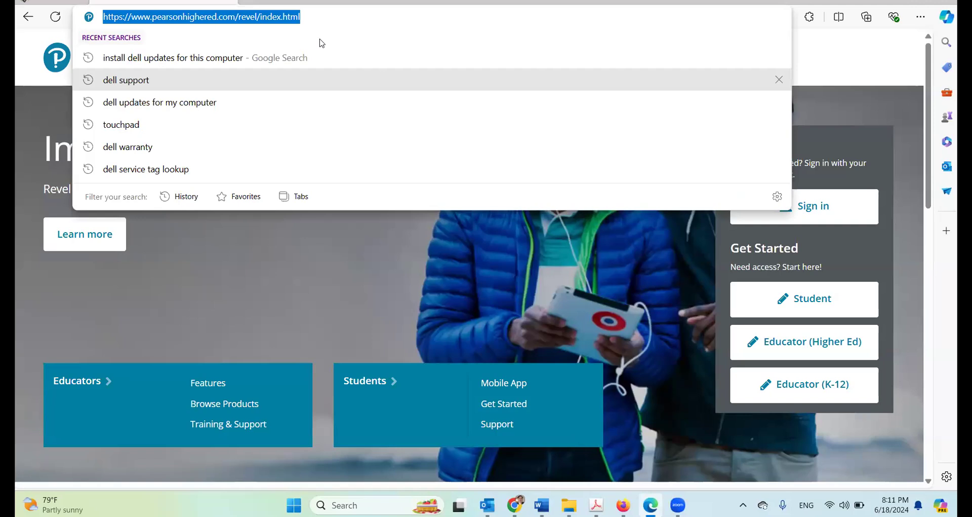
{"action": "key", "text": "ctrl+v"}
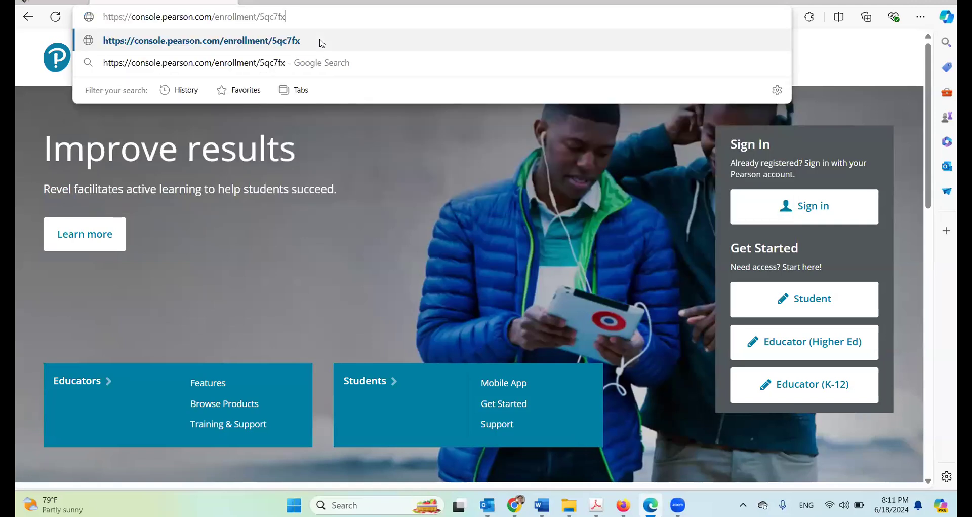
{"action": "key", "text": "Return"}
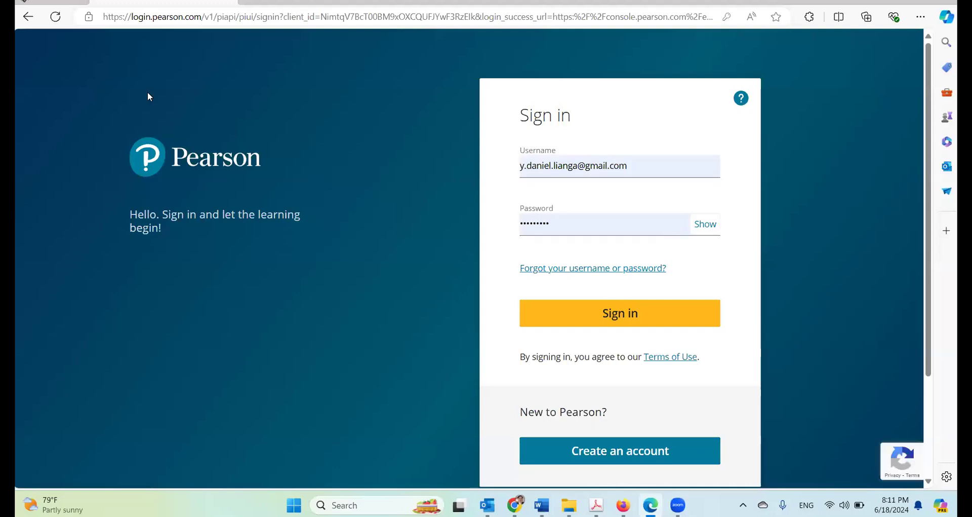
{"action": "left_click", "coordinate": [640, 320]}
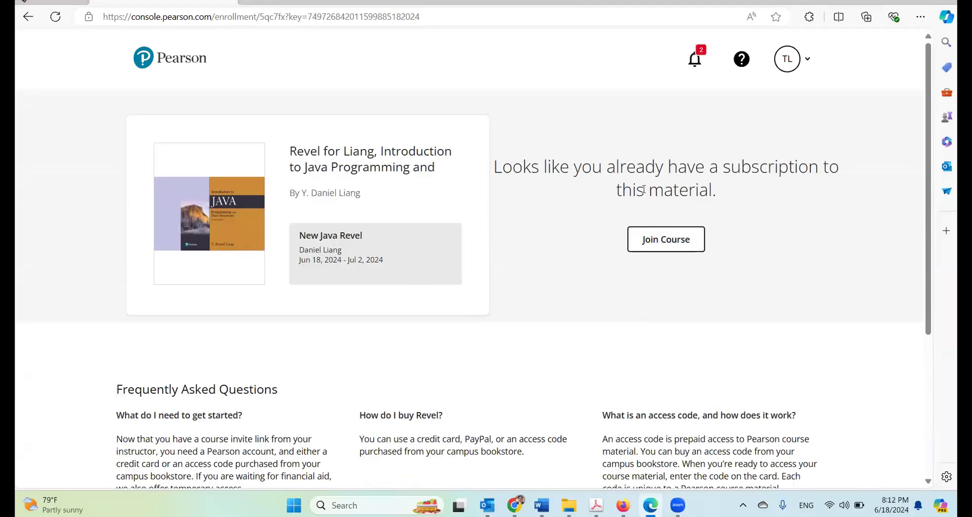
Join New Java Revel and scroll My courses to its card showing 14-day temporary access.
{"action": "left_click", "coordinate": [665, 241]}
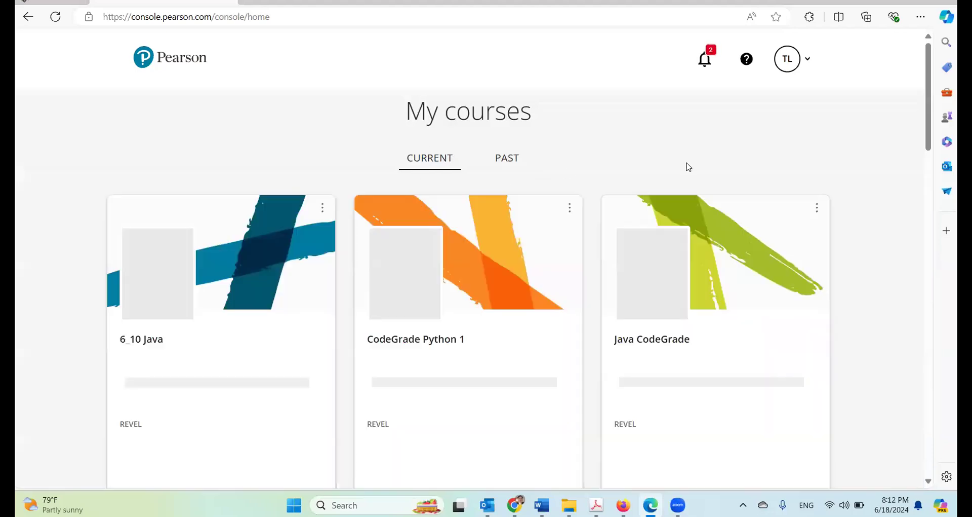
{"action": "scroll", "coordinate": [704, 174], "scroll_direction": "down", "scroll_amount": 6}
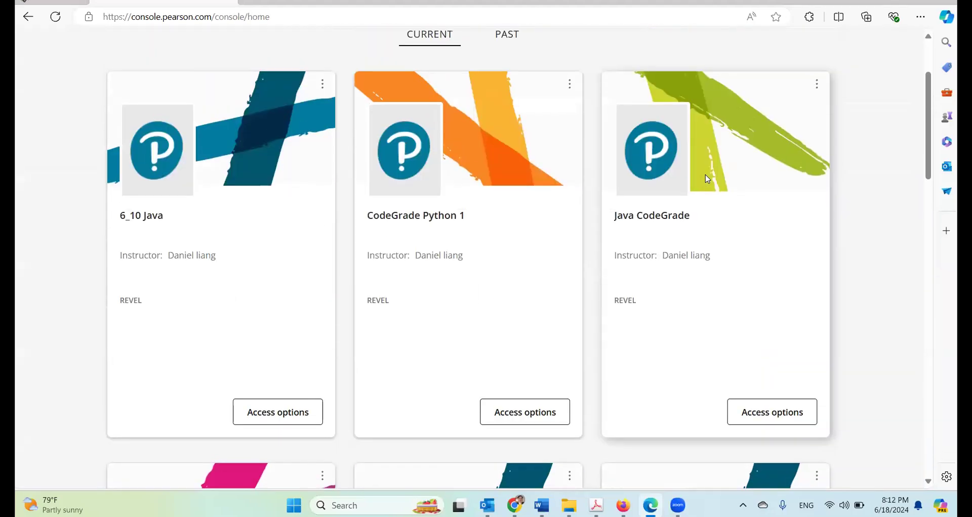
{"action": "scroll", "coordinate": [706, 176], "scroll_direction": "down", "scroll_amount": 5}
{"action": "scroll", "coordinate": [707, 178], "scroll_direction": "down", "scroll_amount": 10}
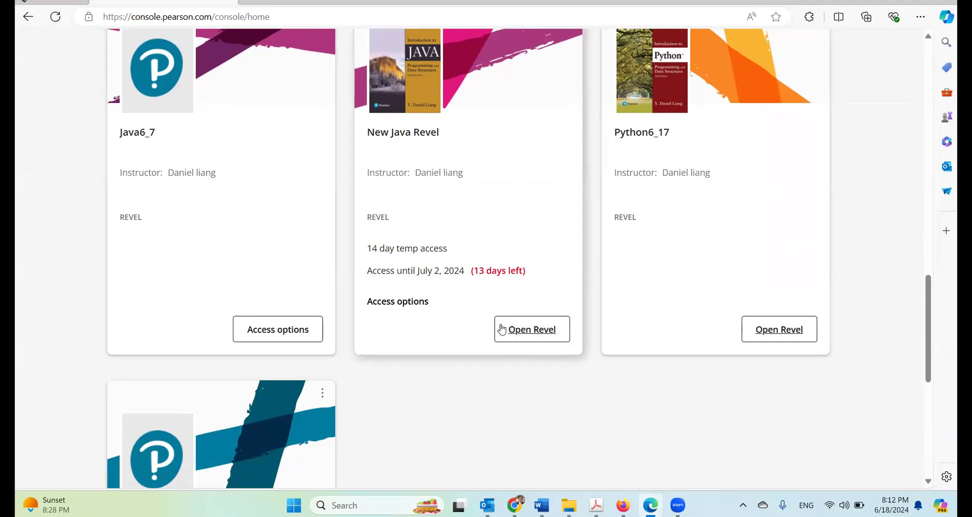
Open the New Java Revel course and expand 2: Elementary Programming down to the Variables items.
{"action": "left_click", "coordinate": [539, 332]}
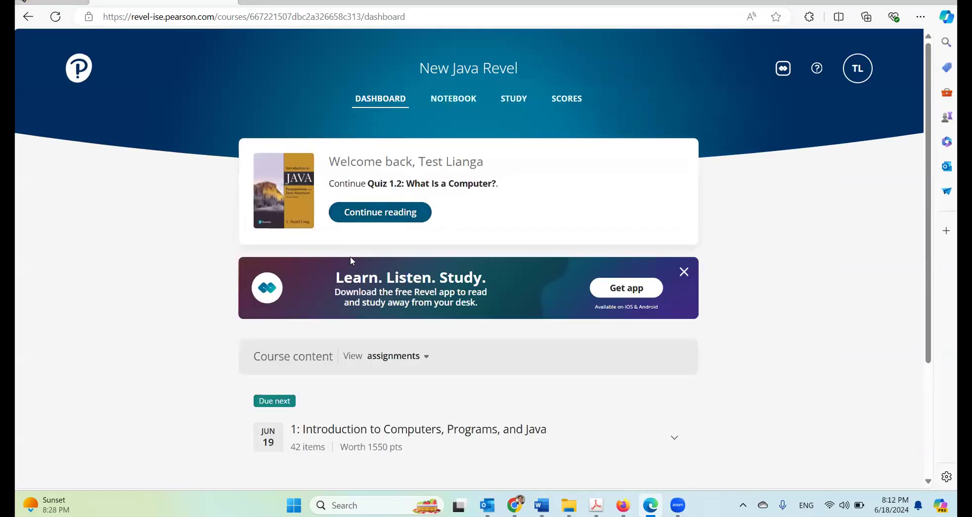
{"action": "scroll", "coordinate": [355, 263], "scroll_direction": "down", "scroll_amount": 3}
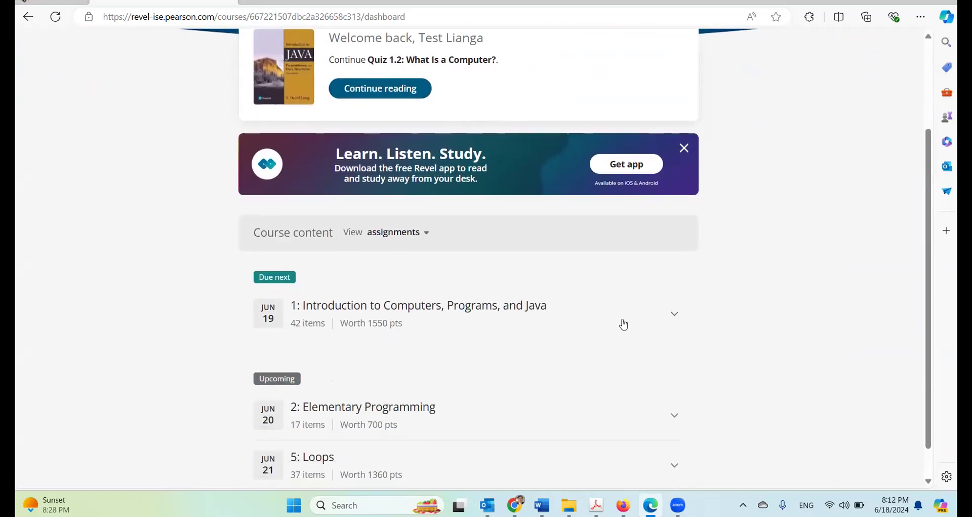
{"action": "scroll", "coordinate": [624, 325], "scroll_direction": "down", "scroll_amount": 1}
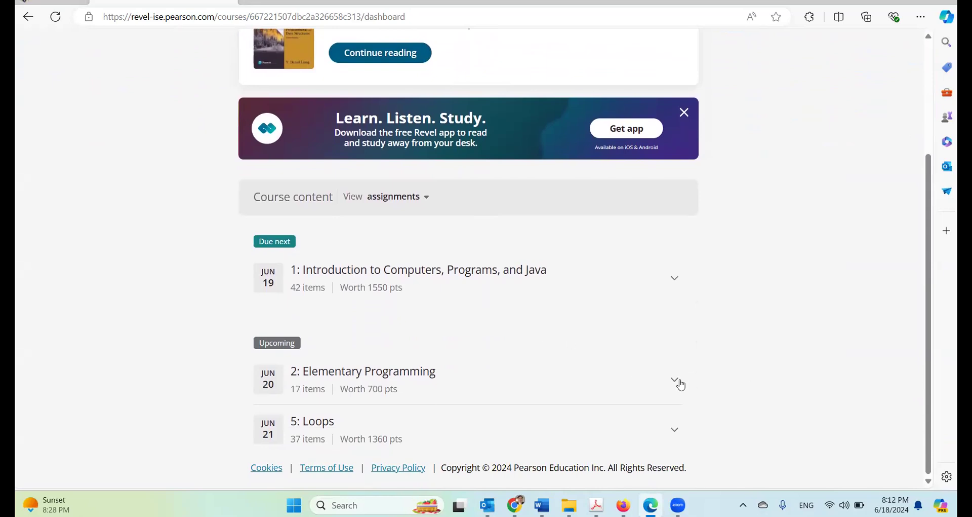
{"action": "left_click", "coordinate": [676, 381]}
{"action": "scroll", "coordinate": [369, 390], "scroll_direction": "down", "scroll_amount": 3}
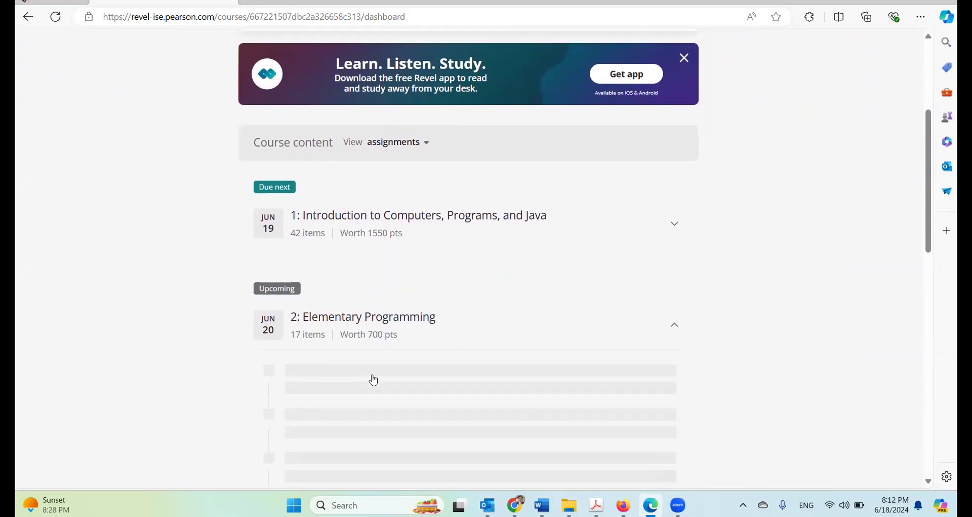
{"action": "scroll", "coordinate": [405, 266], "scroll_direction": "down", "scroll_amount": 3}
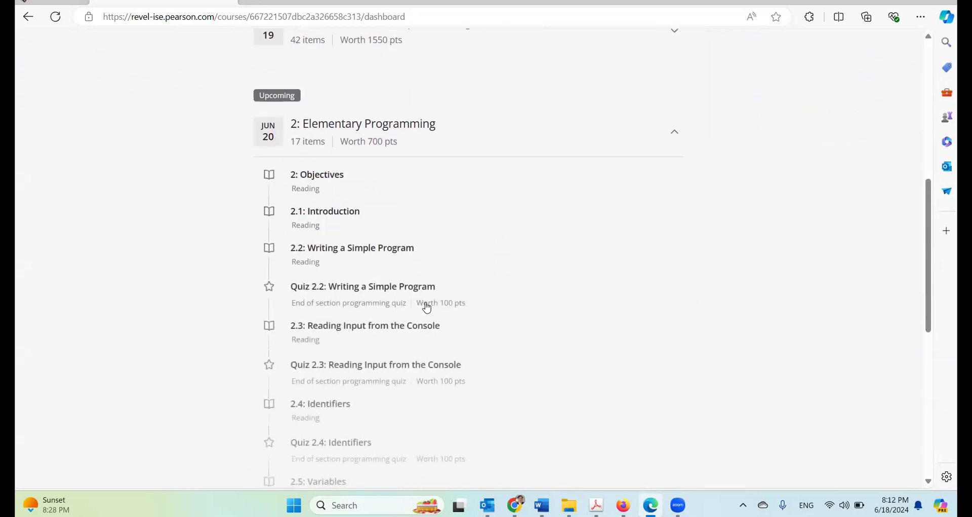
{"action": "scroll", "coordinate": [449, 314], "scroll_direction": "down", "scroll_amount": 3}
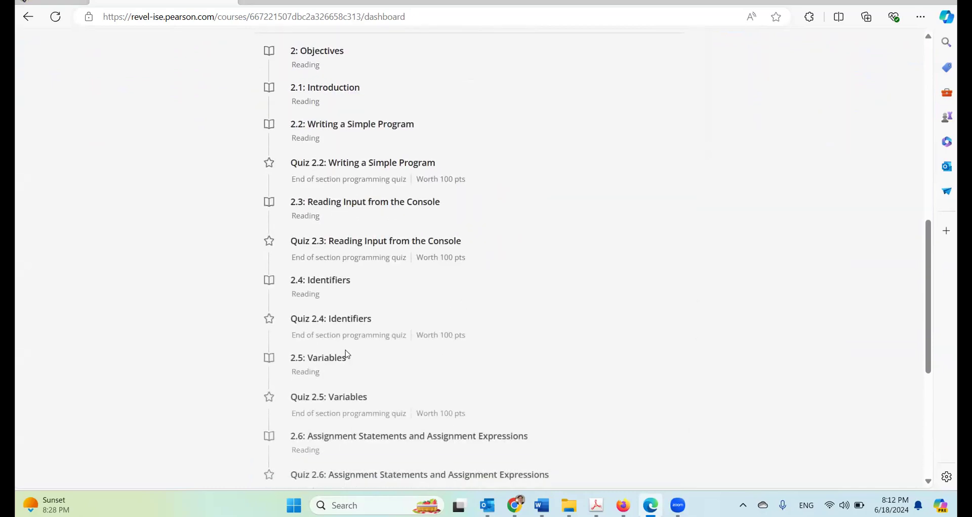
Skim the 2.5: Variables reading and continue to Quiz 2.5: Variables.
{"action": "left_click", "coordinate": [321, 361]}
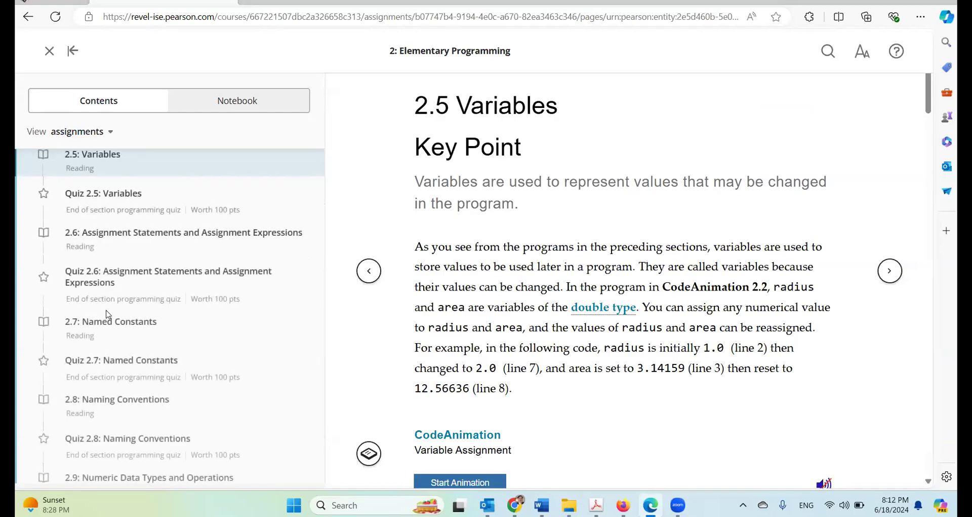
{"action": "scroll", "coordinate": [562, 253], "scroll_direction": "down", "scroll_amount": 5}
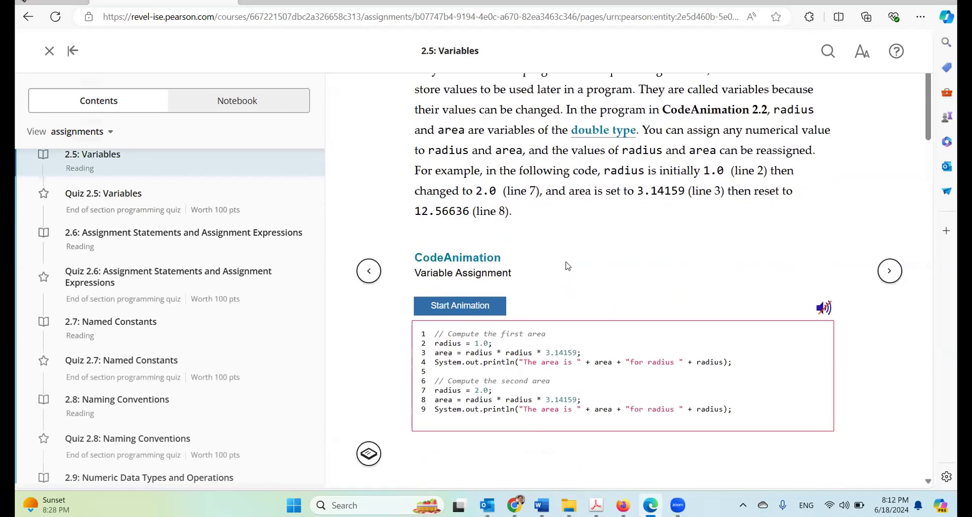
{"action": "scroll", "coordinate": [568, 264], "scroll_direction": "up", "scroll_amount": 5}
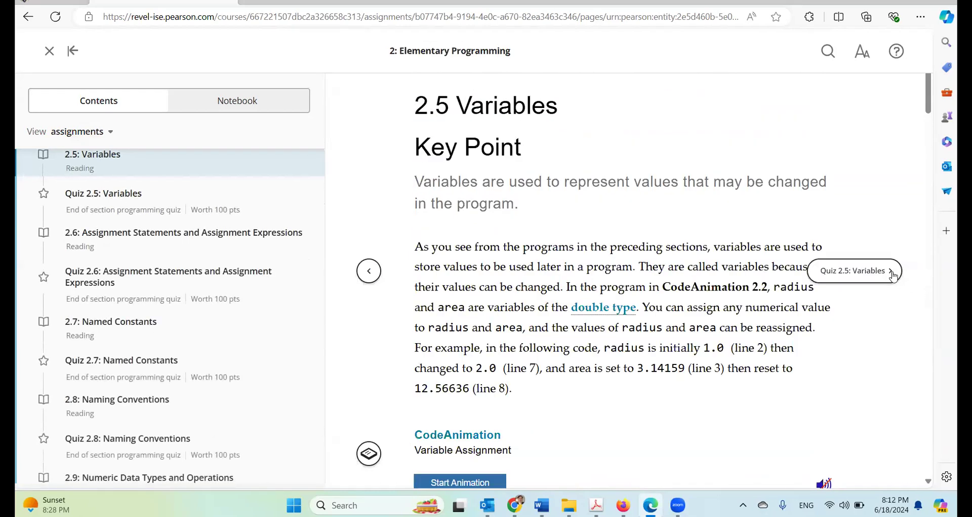
{"action": "left_click", "coordinate": [891, 273]}
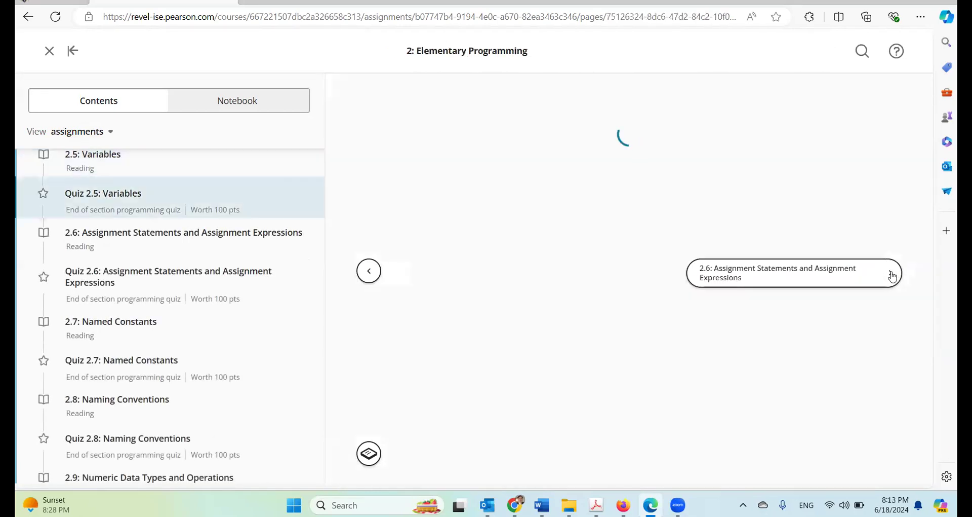
Start Quiz 2.5, enter 'double milk = 0.75; water = 1.25;' and run it.
{"action": "left_click", "coordinate": [651, 264]}
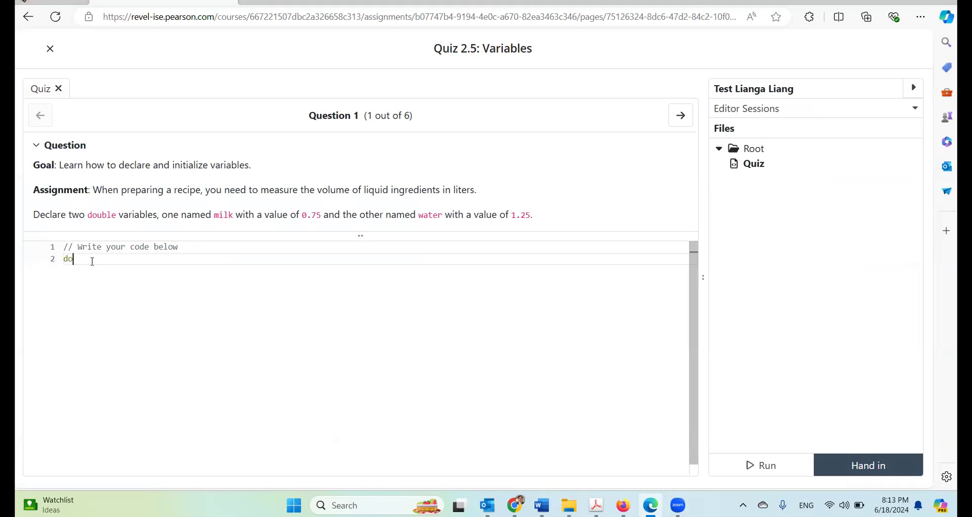
{"action": "type", "text": "le milk = 0.75, water = 1.2"}
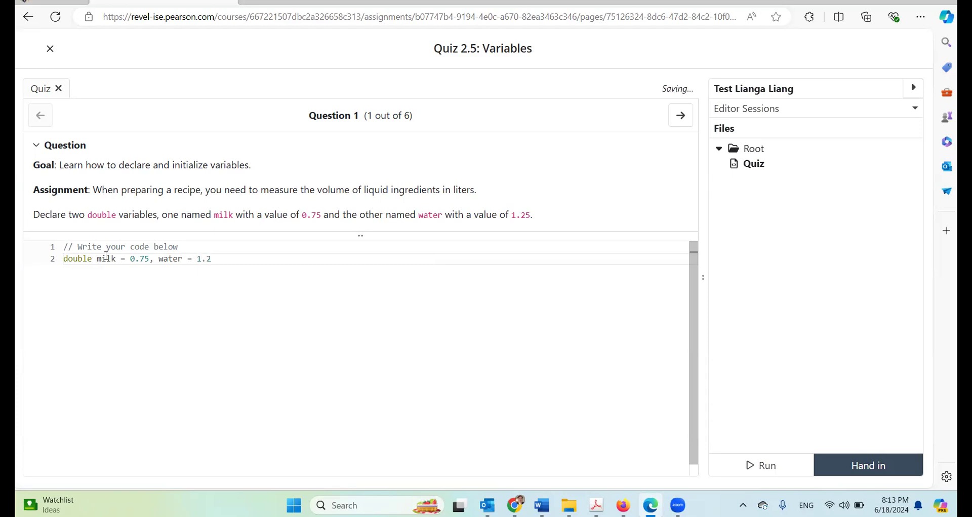
{"action": "type", "text": "5;"}
{"action": "left_click", "coordinate": [156, 259]}
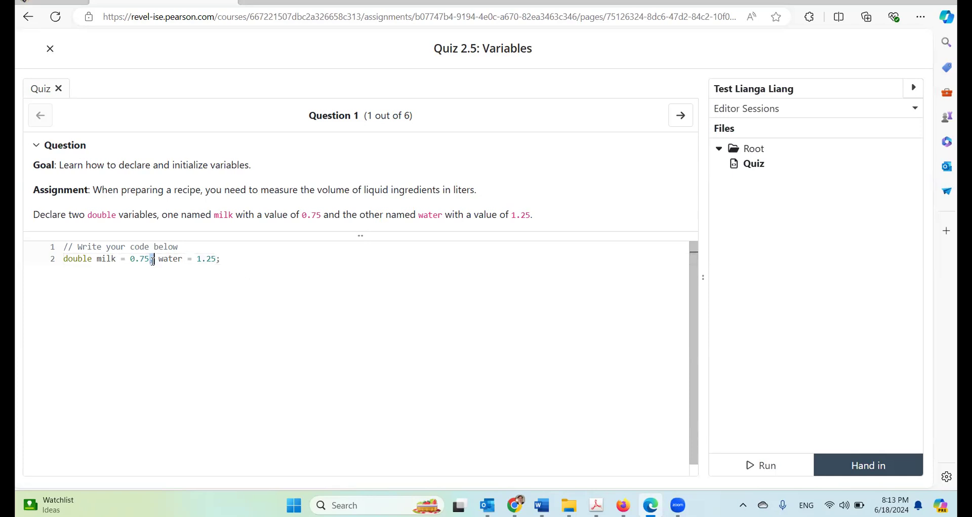
{"action": "key", "text": "BackSpace"}
{"action": "type", "text": ";"}
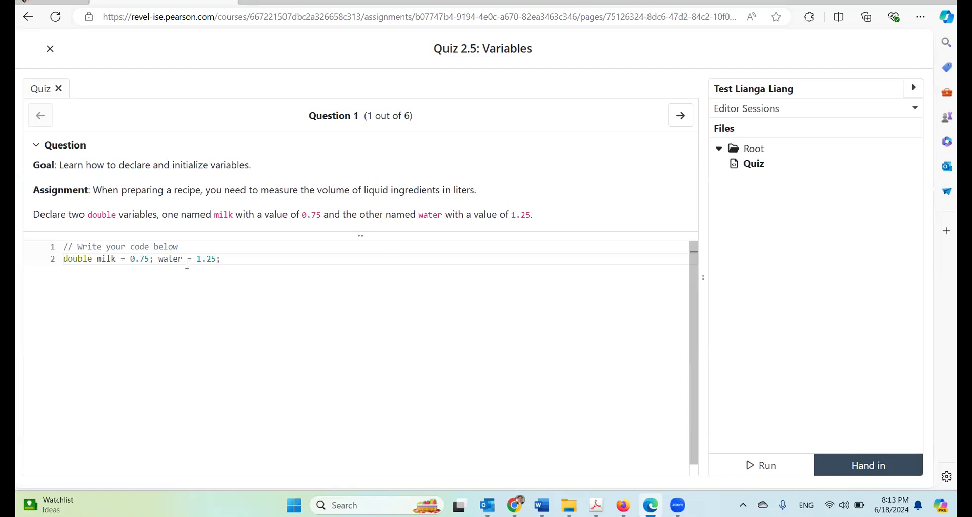
{"action": "left_click", "coordinate": [762, 463]}
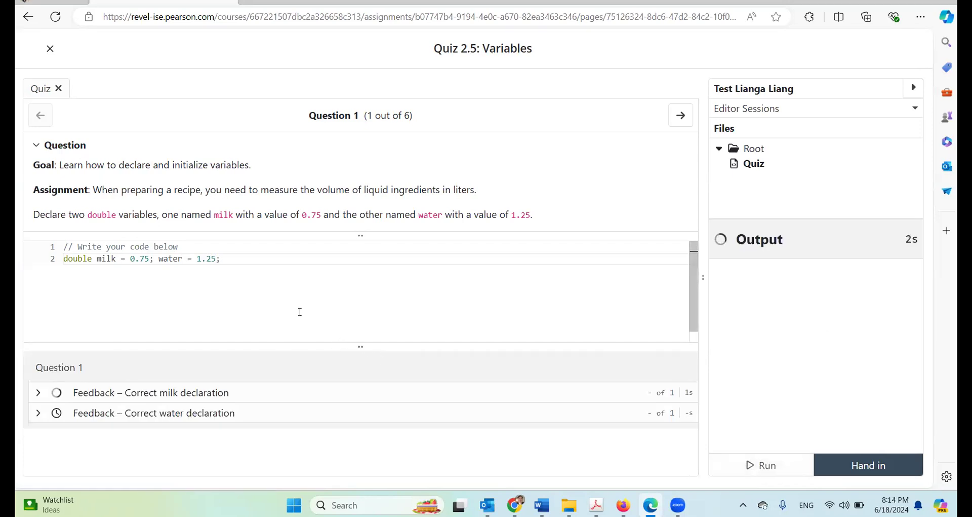
Check the milk feedback and rewrite line 2 as a comma-separated milk and water declaration.
{"action": "left_click", "coordinate": [99, 398]}
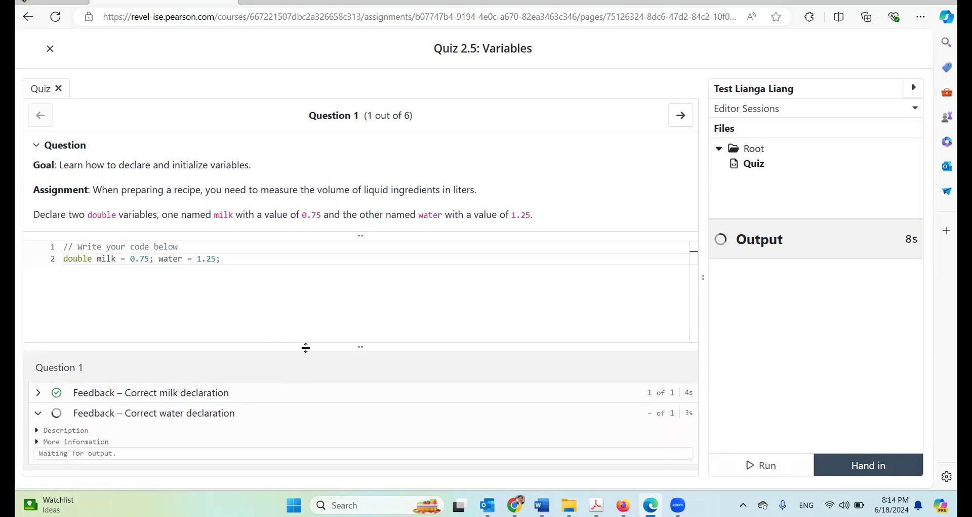
{"action": "left_click_drag", "start_coordinate": [306, 348], "coordinate": [306, 317]}
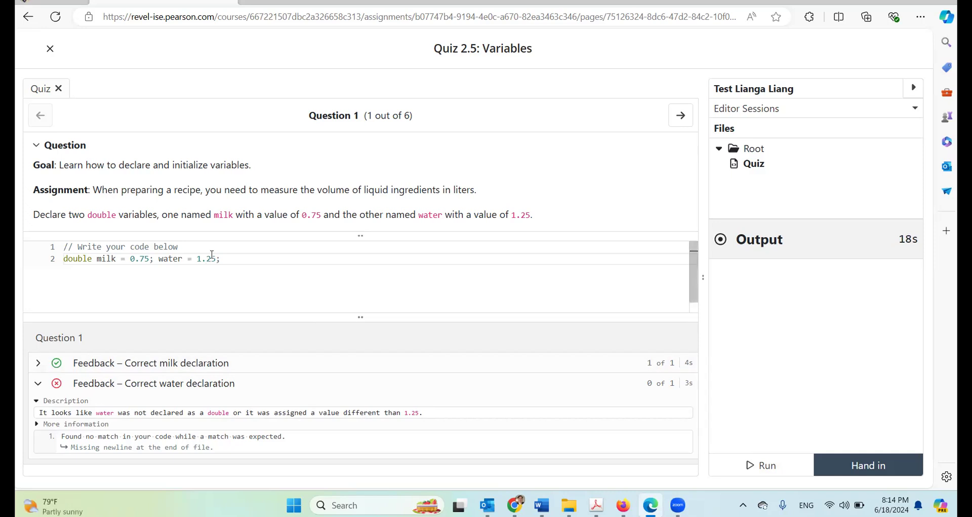
{"action": "double_click", "coordinate": [153, 258]}
{"action": "left_click", "coordinate": [160, 259]}
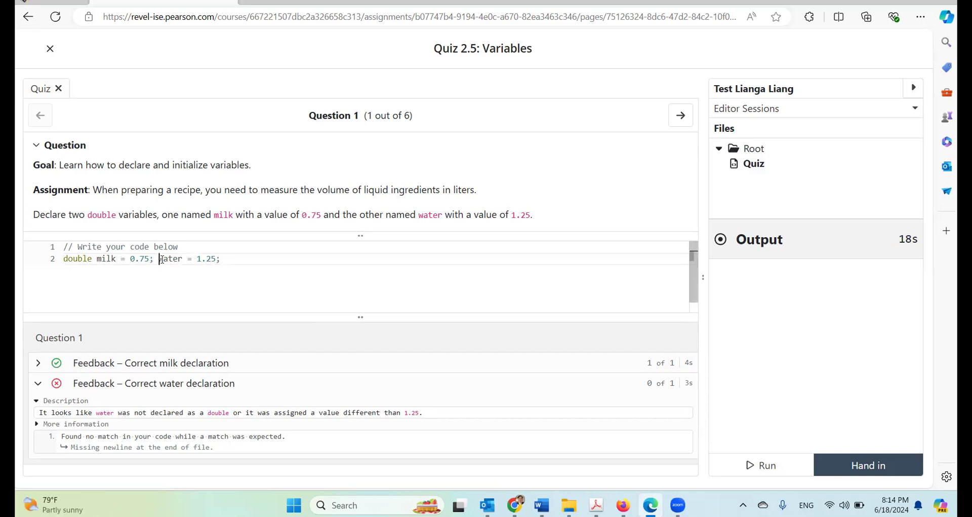
{"action": "type", "text": "double"}
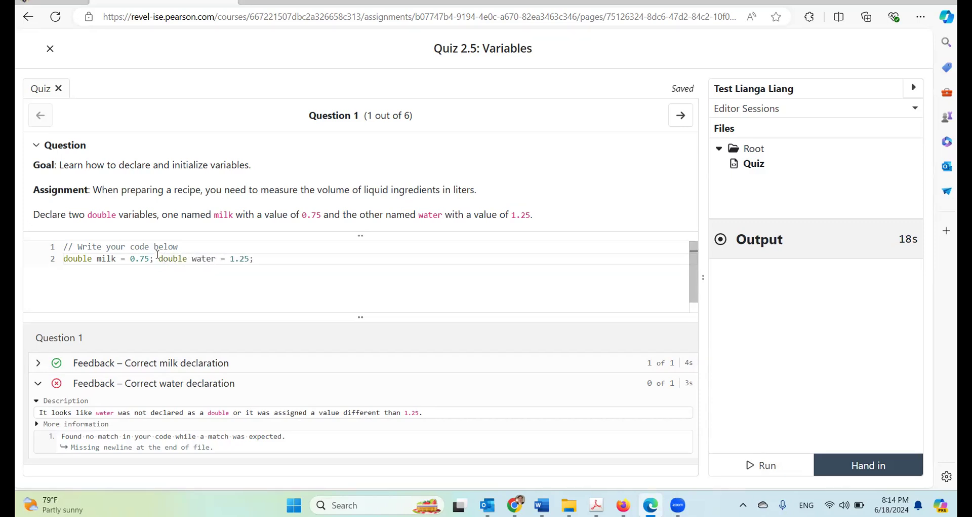
{"action": "left_click", "coordinate": [151, 260], "text": "shift"}
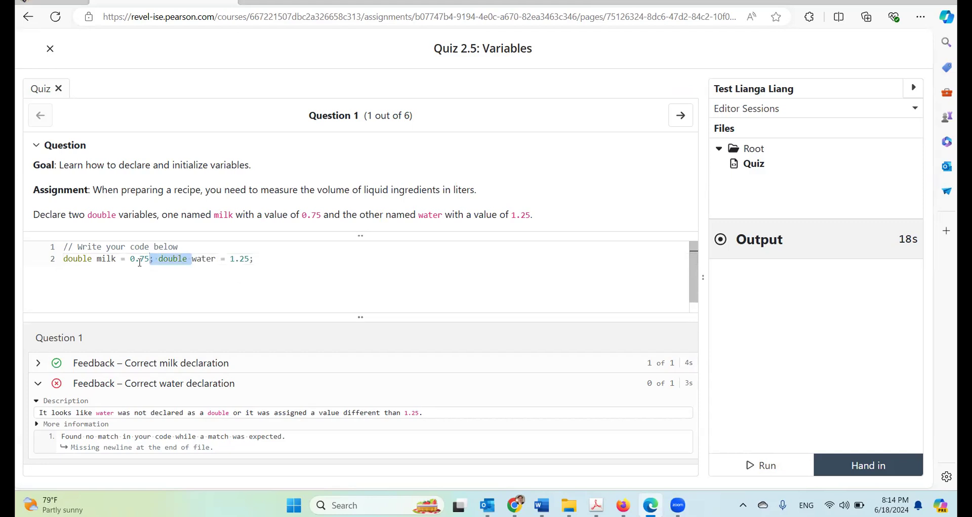
{"action": "type", "text": ","}
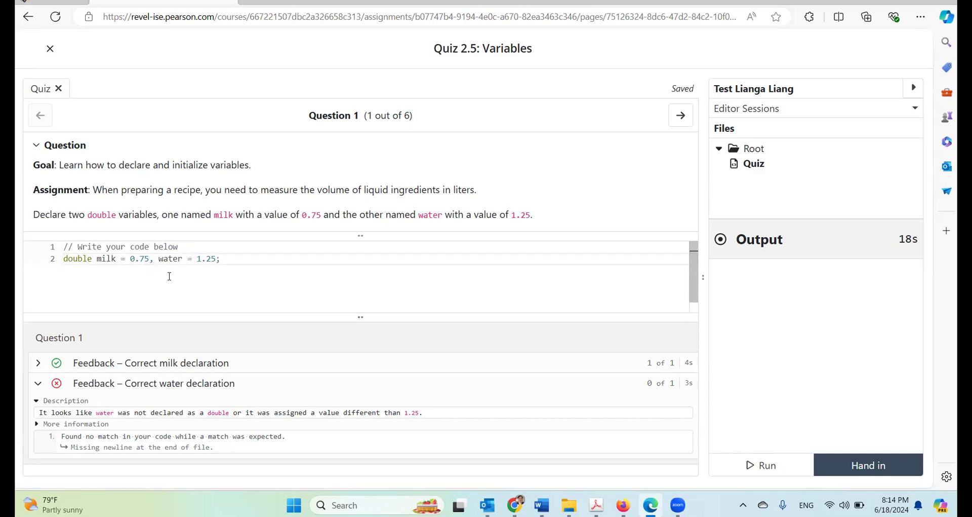
Fix the 0.75 value and rerun until the milk and water checks pass.
{"action": "left_click_drag", "start_coordinate": [151, 260], "coordinate": [147, 261]}
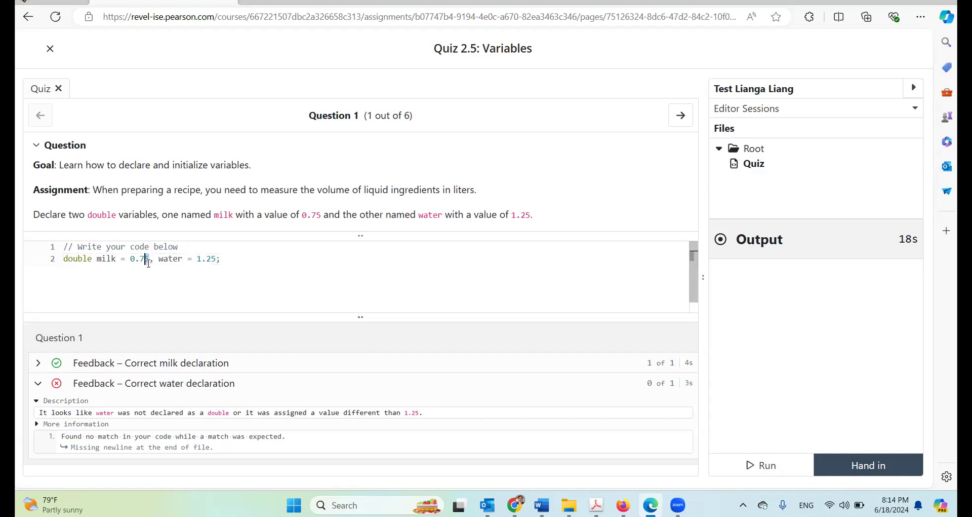
{"action": "key", "text": "BackSpace"}
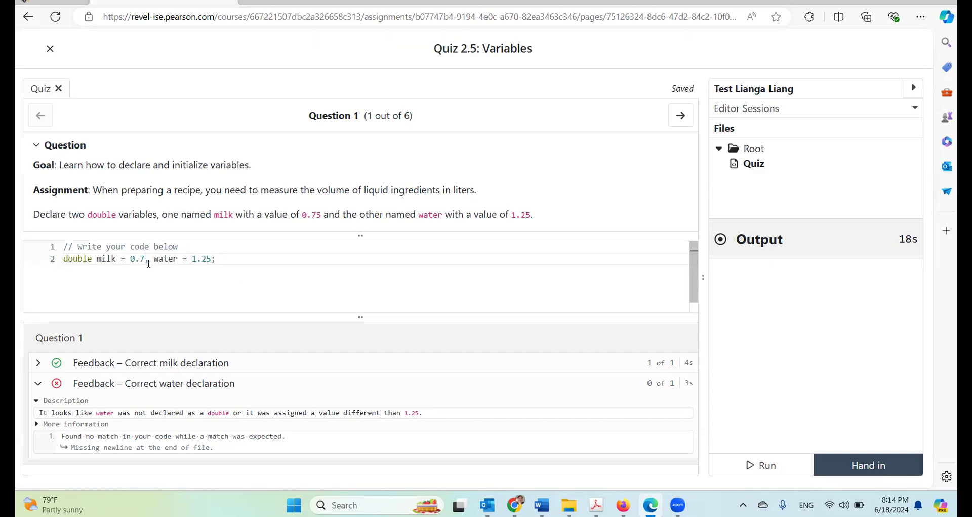
{"action": "left_click", "coordinate": [768, 467]}
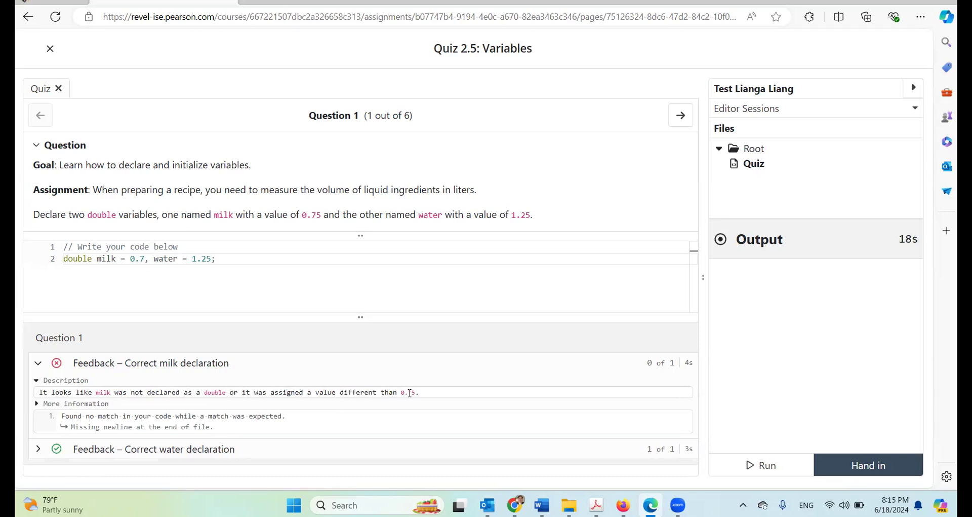
{"action": "left_click", "coordinate": [146, 258]}
{"action": "type", "text": "5"}
{"action": "left_click", "coordinate": [777, 470]}
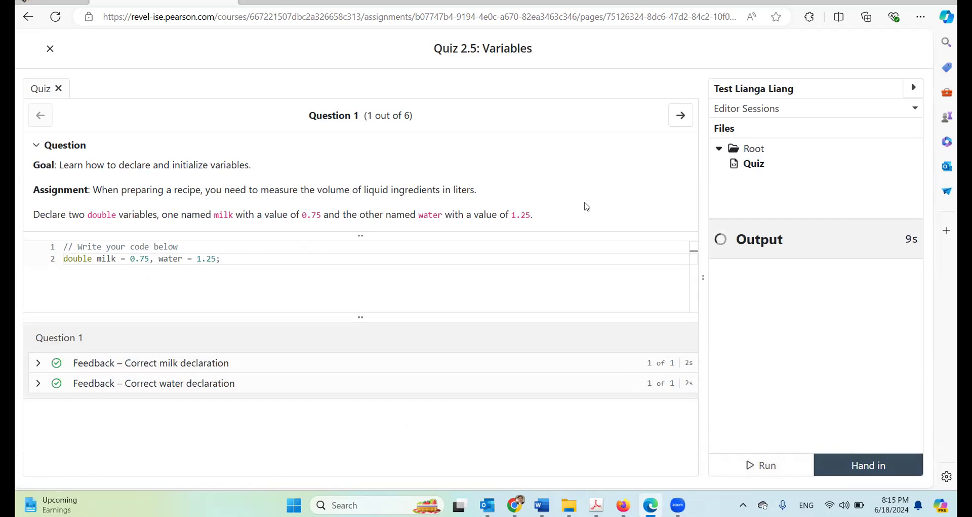
{"action": "left_click", "coordinate": [868, 464]}
{"action": "left_click", "coordinate": [873, 464]}
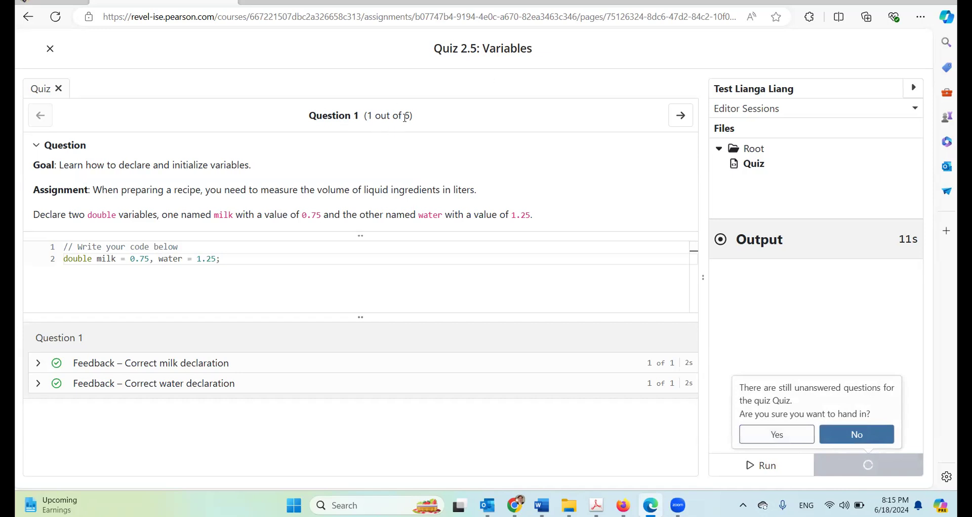
{"action": "left_click", "coordinate": [879, 434]}
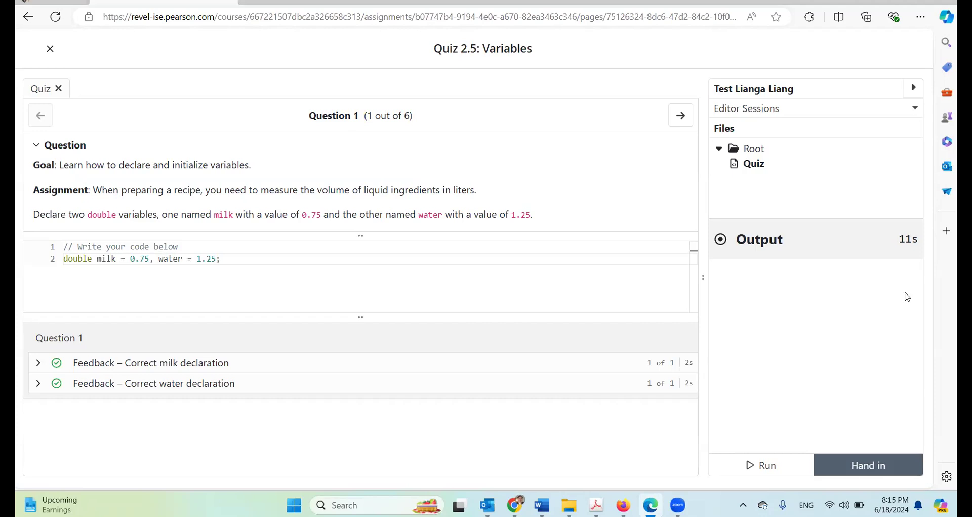
{"action": "left_click", "coordinate": [897, 474]}
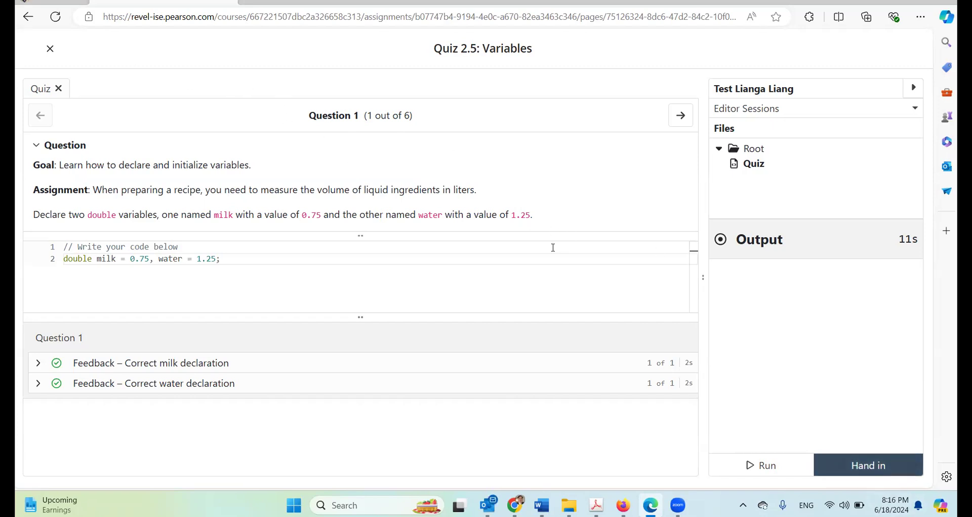
Close Quiz 2.5 and start Quiz 2.4: Identifiers from the Contents sidebar.
{"action": "left_click", "coordinate": [51, 50]}
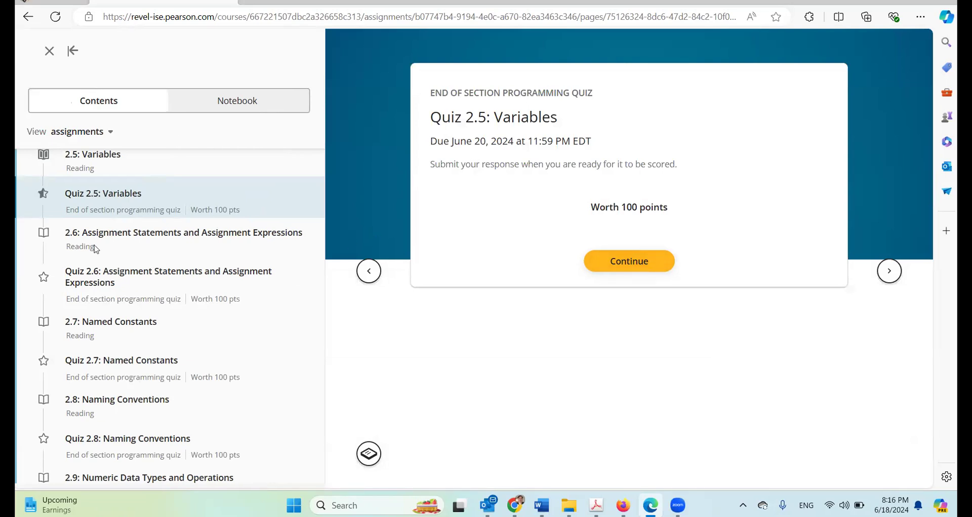
{"action": "scroll", "coordinate": [152, 340], "scroll_direction": "up", "scroll_amount": 2}
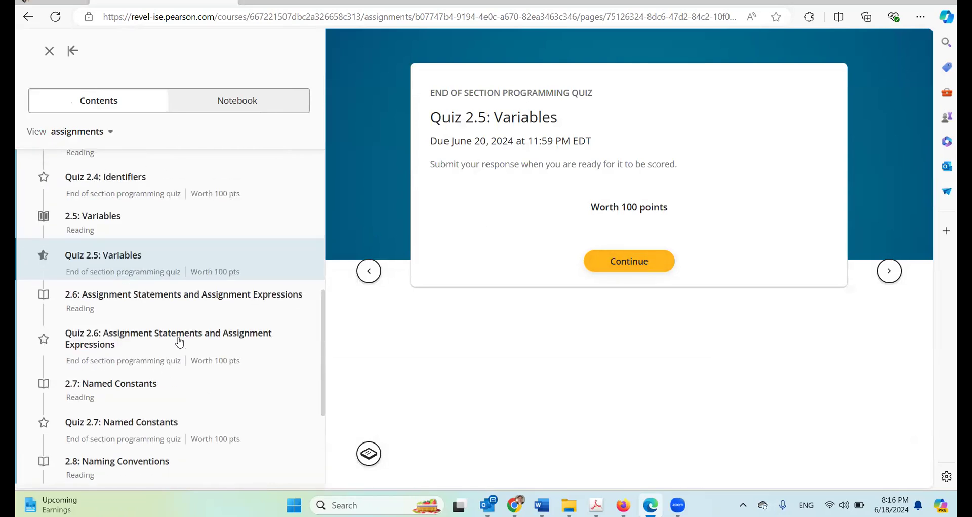
{"action": "scroll", "coordinate": [180, 342], "scroll_direction": "up", "scroll_amount": 2}
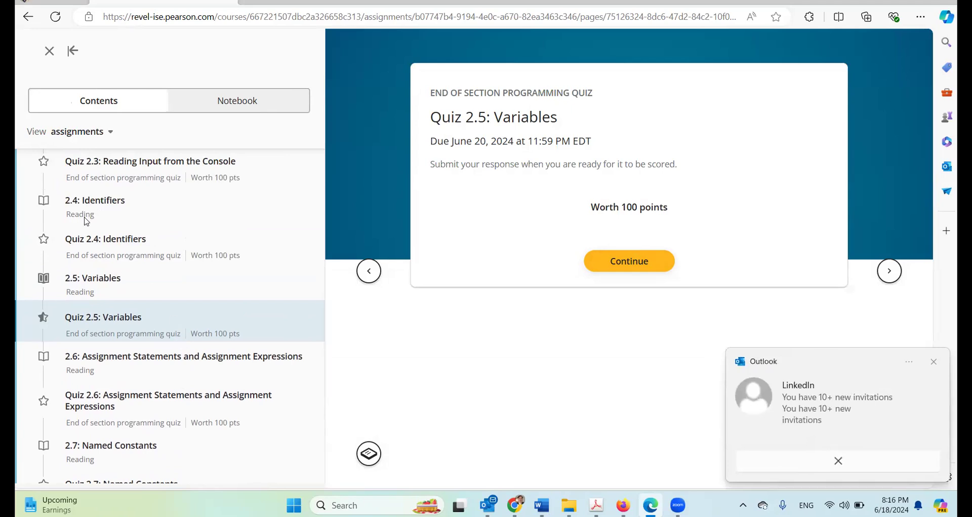
{"action": "left_click", "coordinate": [106, 242]}
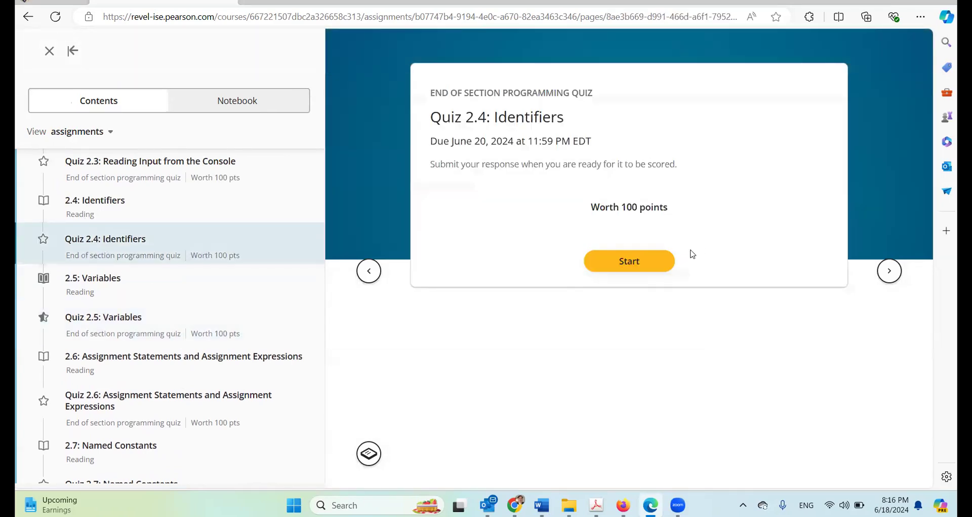
{"action": "left_click", "coordinate": [642, 259]}
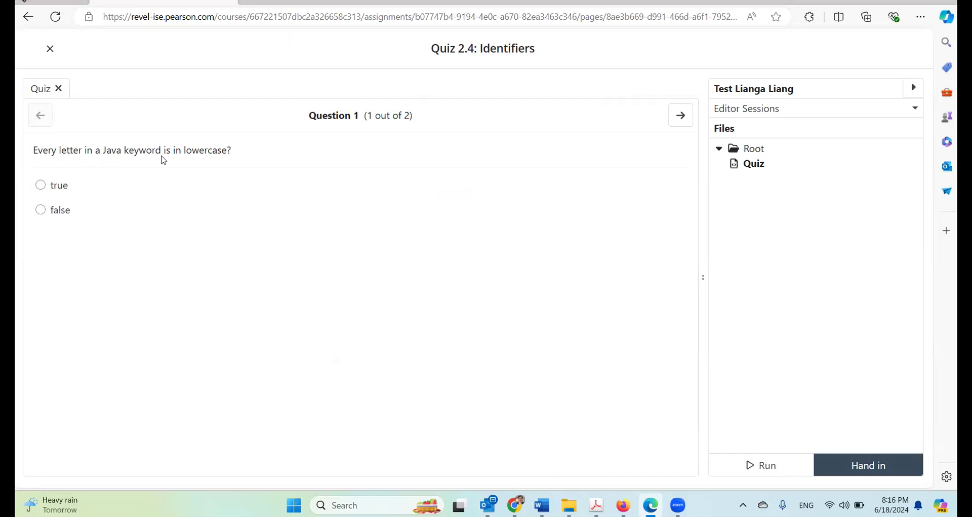
Answer True on question 1, choose 8+9 on question 2, and hand in Quiz 2.4.
{"action": "left_click", "coordinate": [41, 187]}
{"action": "left_click", "coordinate": [681, 115]}
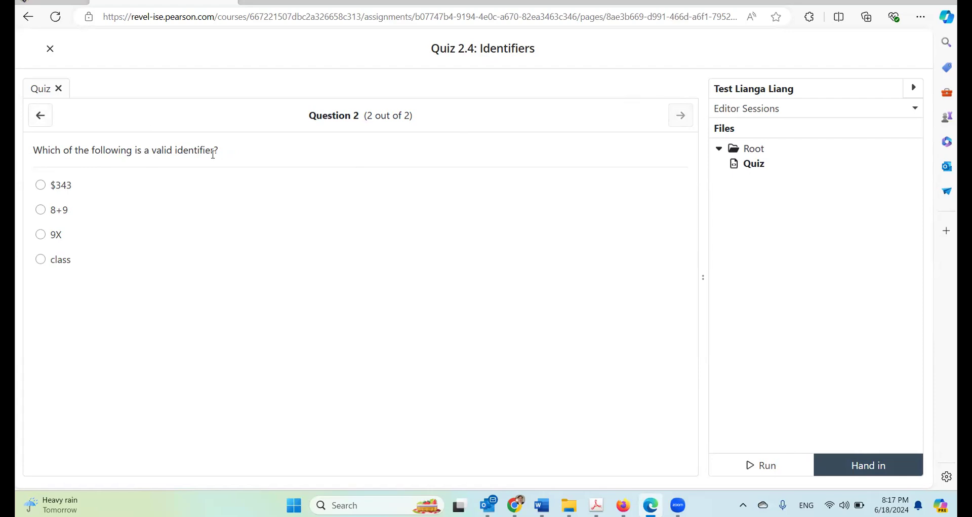
{"action": "left_click", "coordinate": [40, 210]}
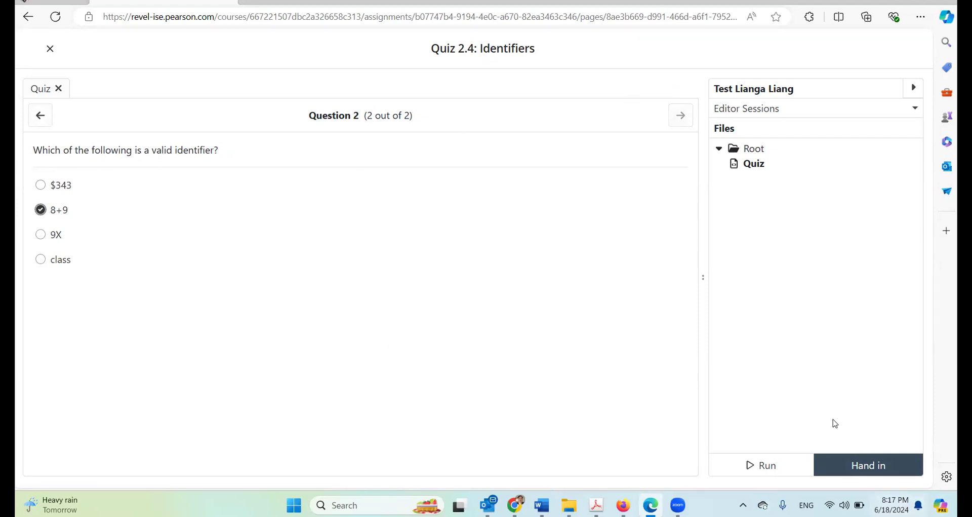
{"action": "left_click", "coordinate": [894, 464]}
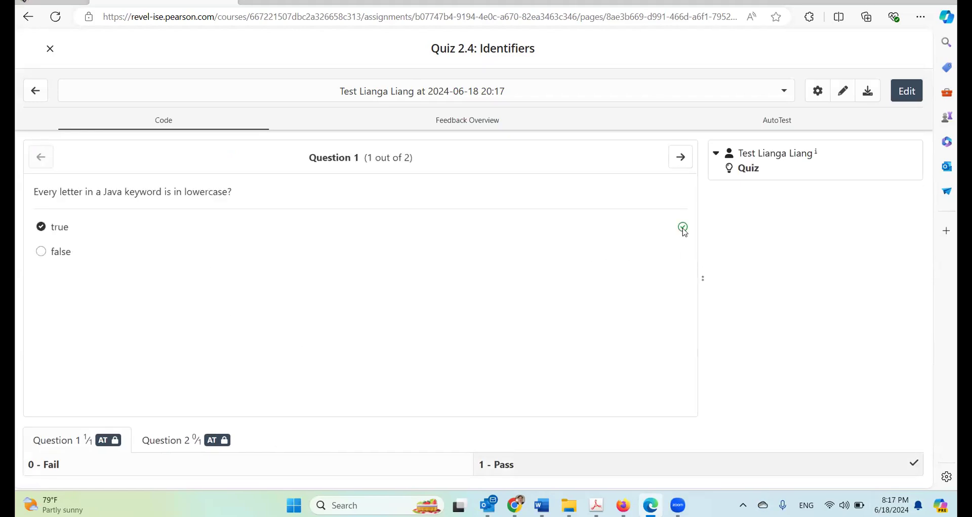
View graded question 2, showing 8+9 wrong with the 'Identifiers cannot contain operators' hint.
{"action": "left_click", "coordinate": [682, 160]}
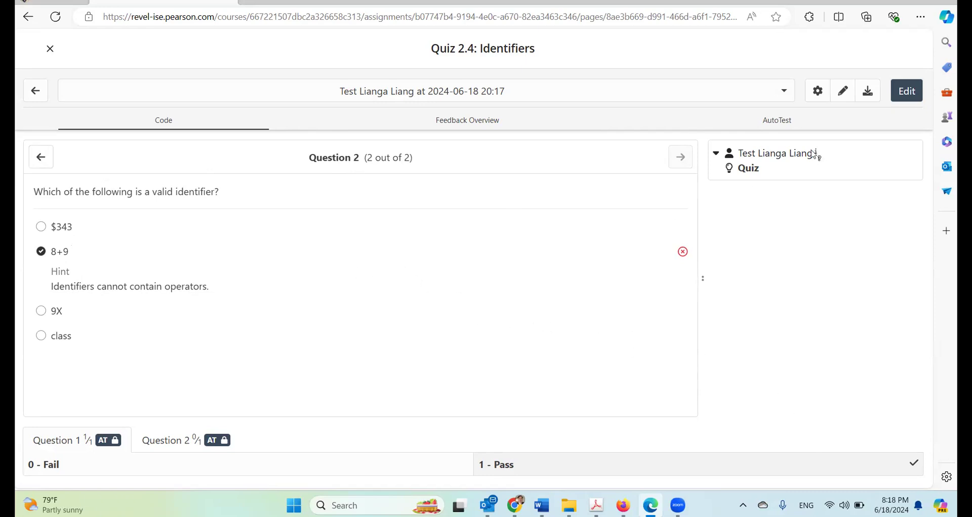
Close the quiz review to see Quiz 2.4: Identifiers scored 50/100.
{"action": "left_click", "coordinate": [51, 50]}
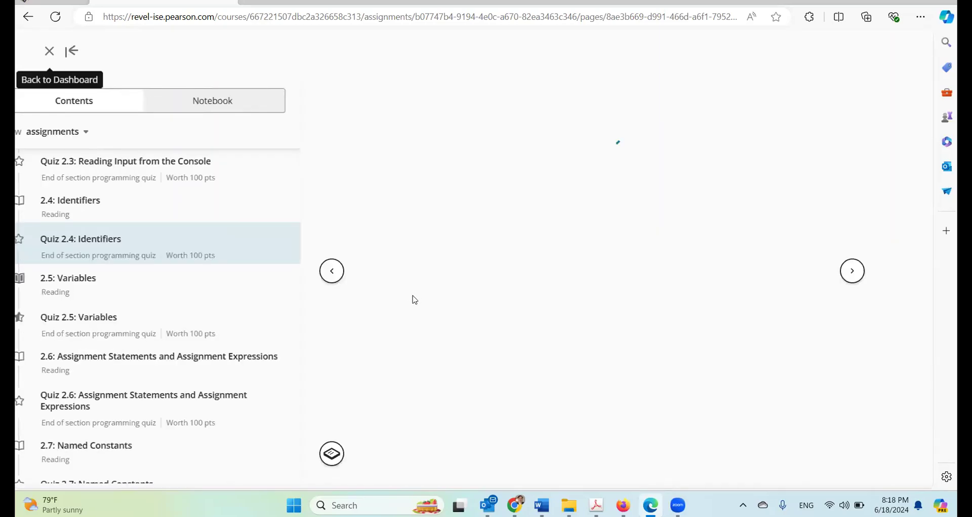
{"action": "scroll", "coordinate": [250, 288], "scroll_direction": "down", "scroll_amount": 2}
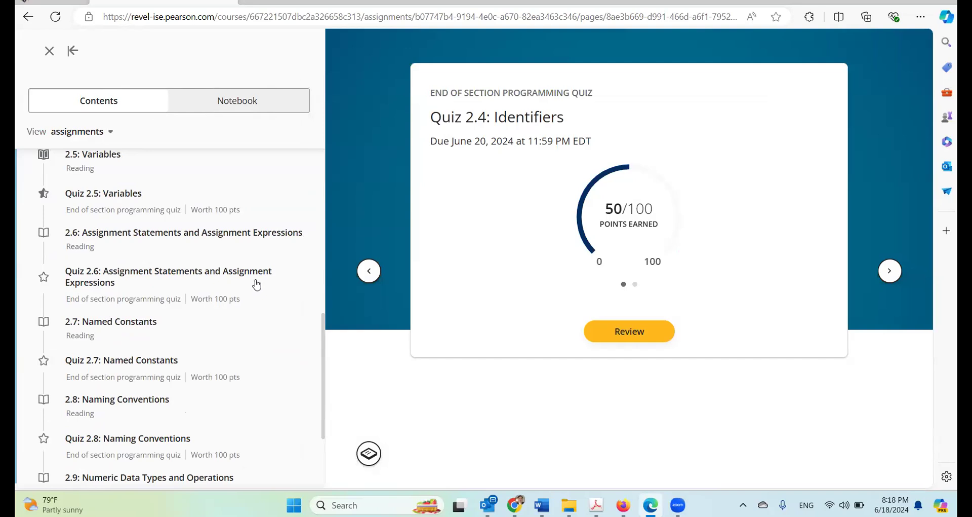
{"action": "scroll", "coordinate": [256, 283], "scroll_direction": "up", "scroll_amount": 2}
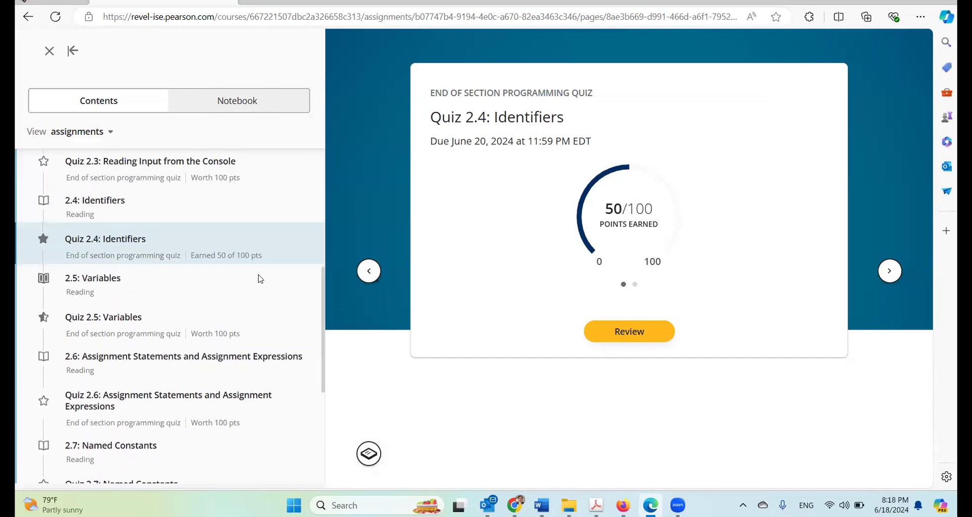
{"action": "scroll", "coordinate": [264, 278], "scroll_direction": "up", "scroll_amount": 1}
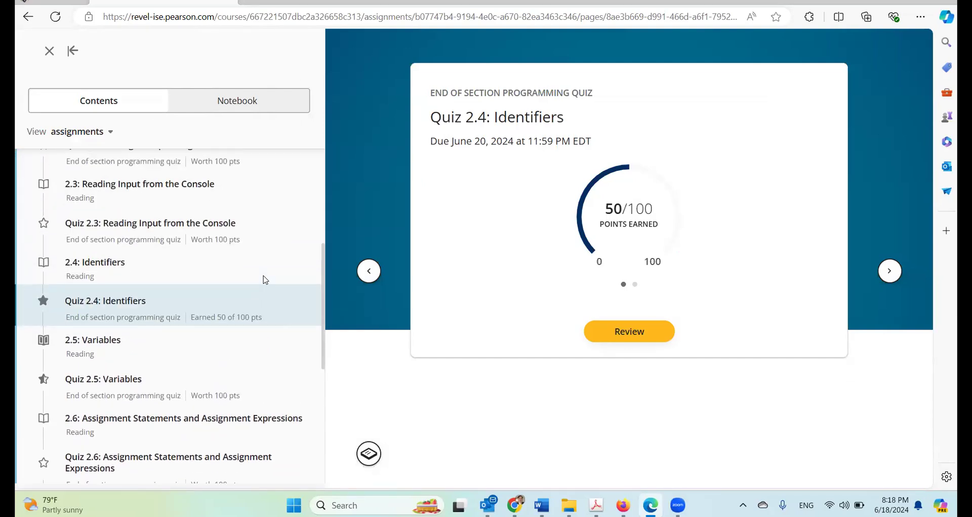
{"action": "scroll", "coordinate": [264, 279], "scroll_direction": "up", "scroll_amount": 2}
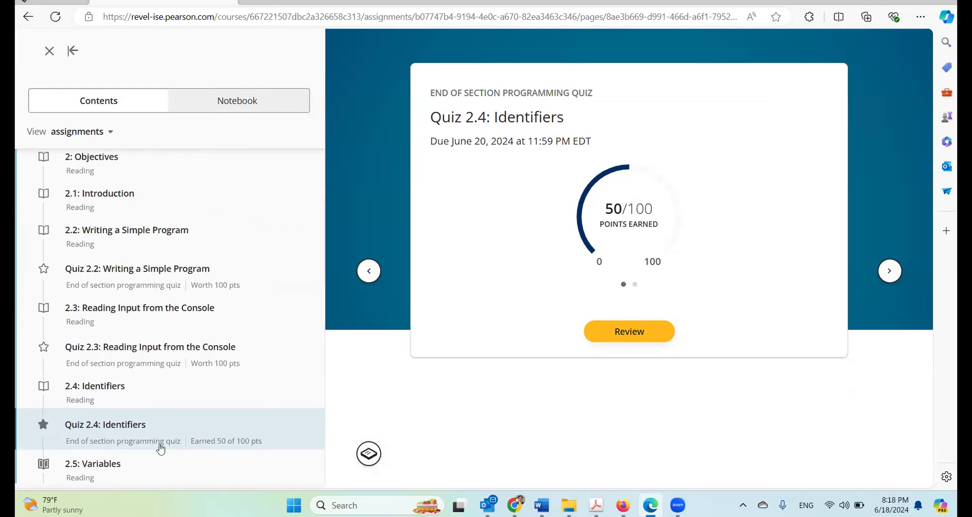
{"action": "scroll", "coordinate": [170, 433], "scroll_direction": "down", "scroll_amount": 2}
{"action": "scroll", "coordinate": [187, 402], "scroll_direction": "down", "scroll_amount": 5}
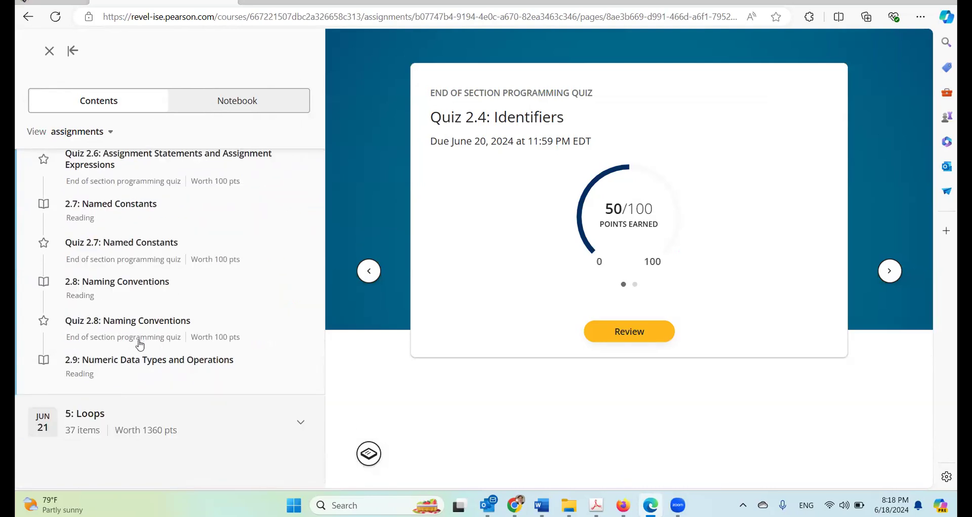
{"action": "scroll", "coordinate": [157, 339], "scroll_direction": "up", "scroll_amount": 3}
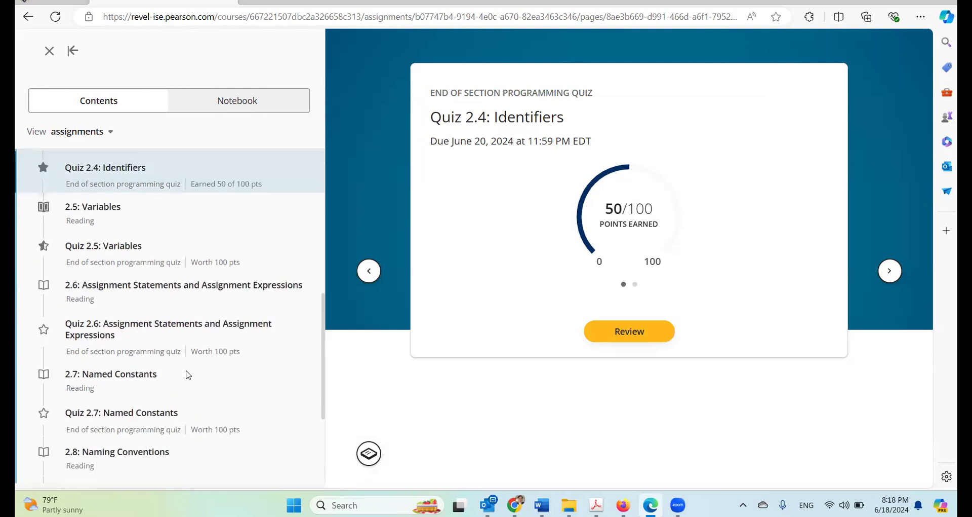
{"action": "scroll", "coordinate": [184, 374], "scroll_direction": "down", "scroll_amount": 3}
Expand 5: Loops and scroll down to its programming projects.
{"action": "left_click", "coordinate": [300, 422]}
{"action": "scroll", "coordinate": [172, 349], "scroll_direction": "down", "scroll_amount": 5}
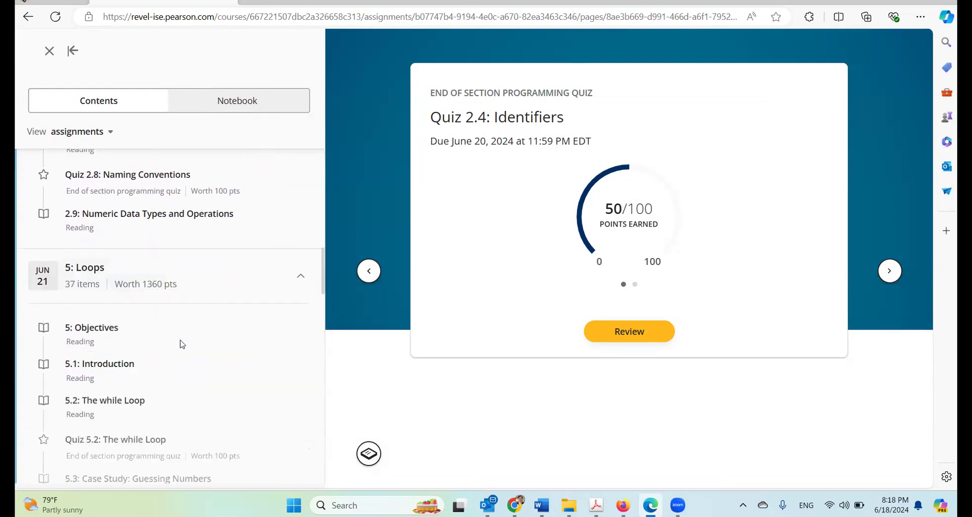
{"action": "scroll", "coordinate": [122, 251], "scroll_direction": "down", "scroll_amount": 5}
{"action": "scroll", "coordinate": [158, 319], "scroll_direction": "down", "scroll_amount": 10}
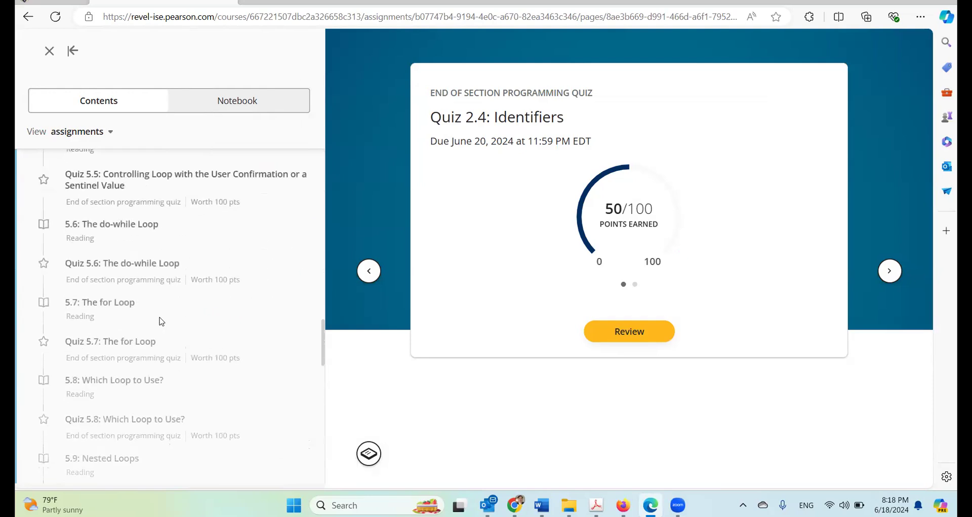
{"action": "scroll", "coordinate": [178, 343], "scroll_direction": "down", "scroll_amount": 1}
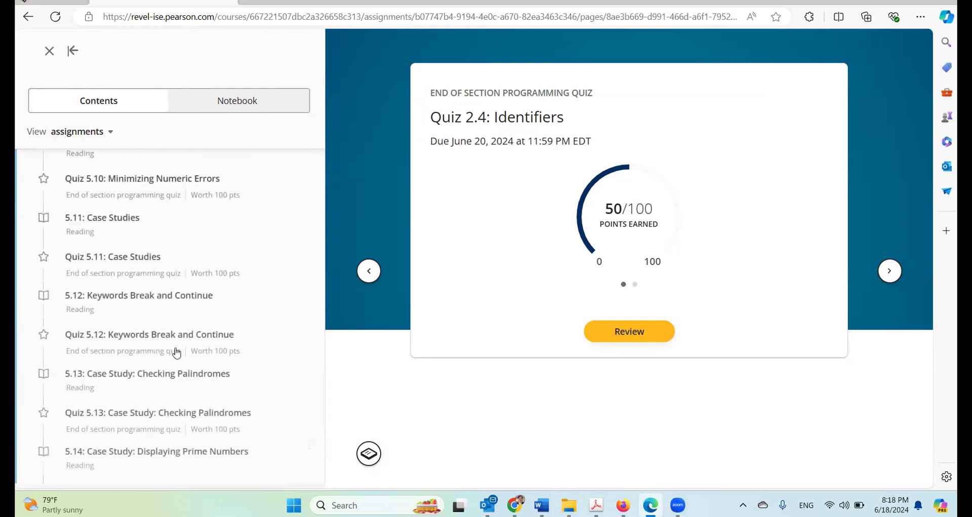
{"action": "scroll", "coordinate": [182, 341], "scroll_direction": "down", "scroll_amount": 3}
{"action": "scroll", "coordinate": [188, 374], "scroll_direction": "down", "scroll_amount": 2}
{"action": "scroll", "coordinate": [187, 380], "scroll_direction": "down", "scroll_amount": 2}
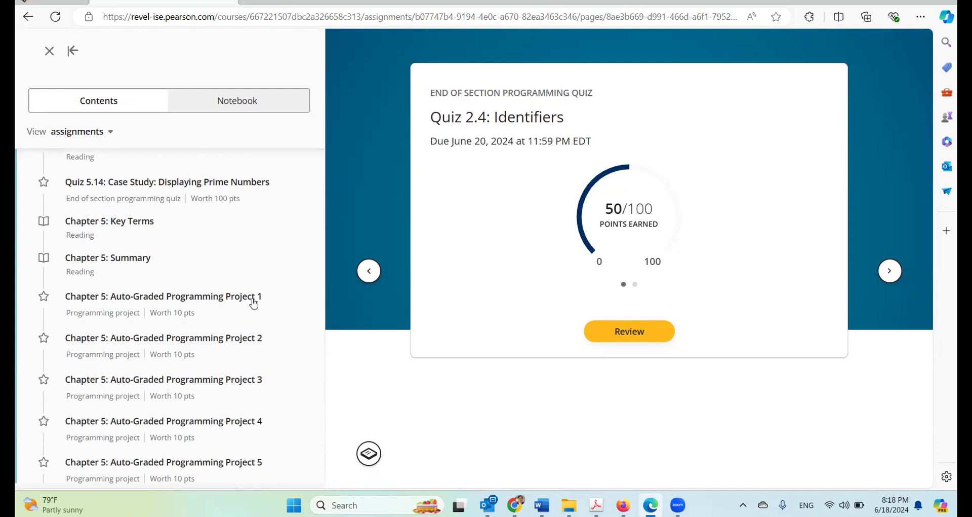
Open and start Chapter 5: Auto-Graded Programming Project 1.
{"action": "left_click", "coordinate": [241, 302]}
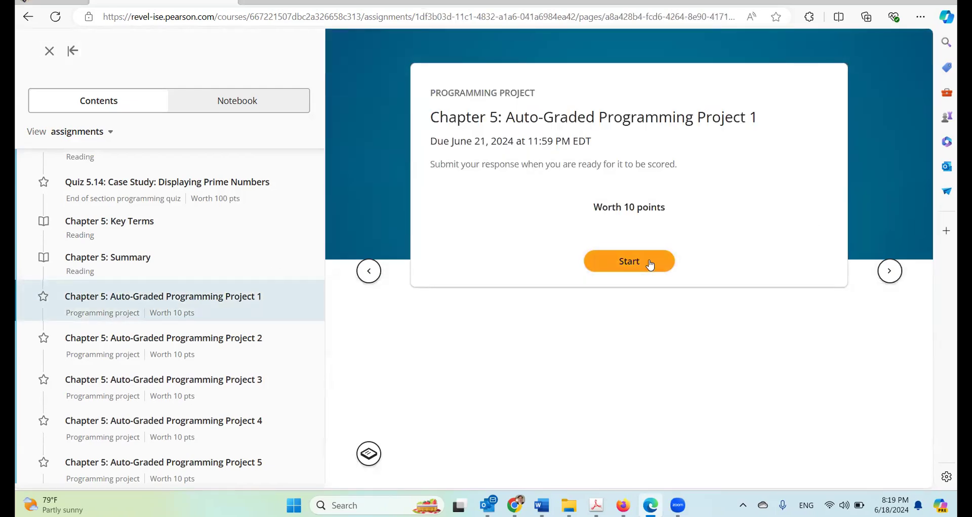
{"action": "left_click", "coordinate": [650, 263]}
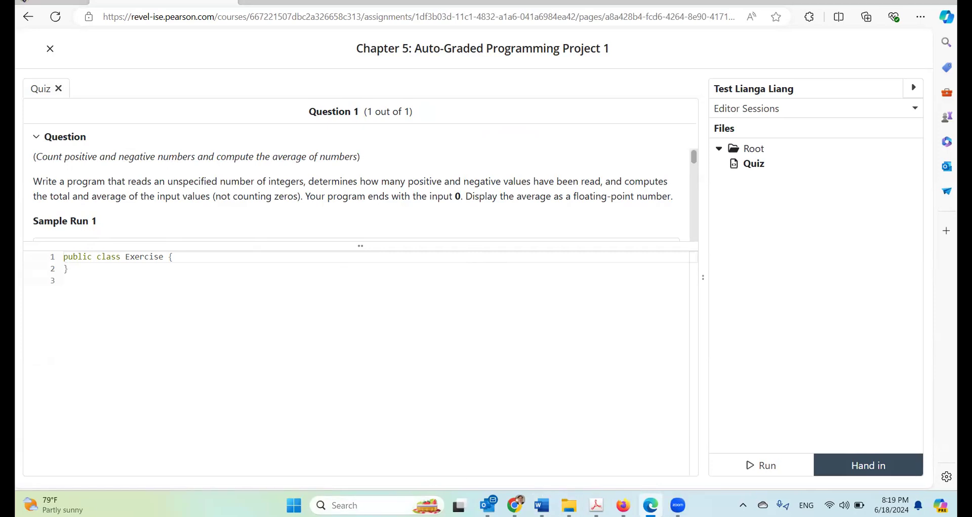
Launch Command Prompt from Windows search and move its window aside.
{"action": "left_click", "coordinate": [374, 497]}
{"action": "type", "text": "com"}
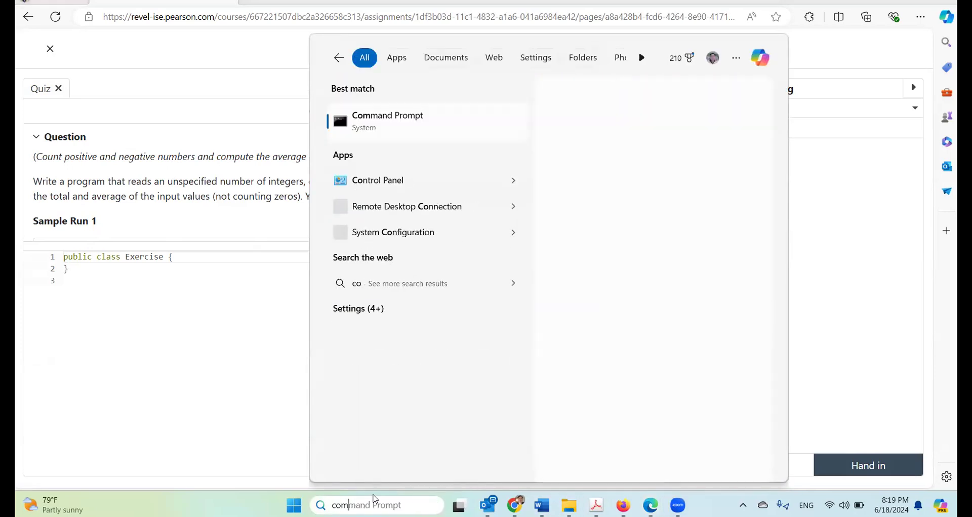
{"action": "left_click", "coordinate": [394, 118]}
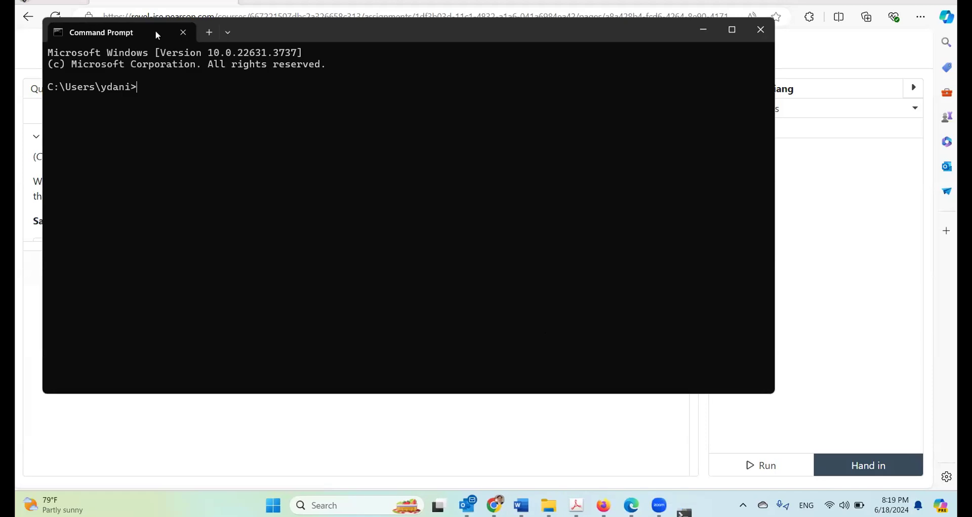
{"action": "left_click_drag", "start_coordinate": [156, 30], "coordinate": [579, 158]}
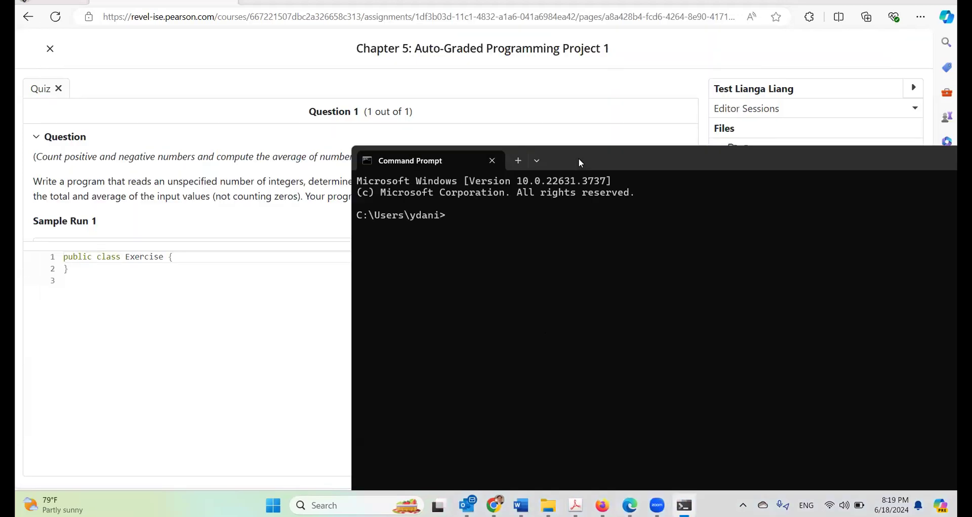
Open c:\exercise\Exercise05_01.java in Notepad, select all its code, and return to Revel.
{"action": "type", "text": "c:\\exer*"}
{"action": "key", "text": "Return"}
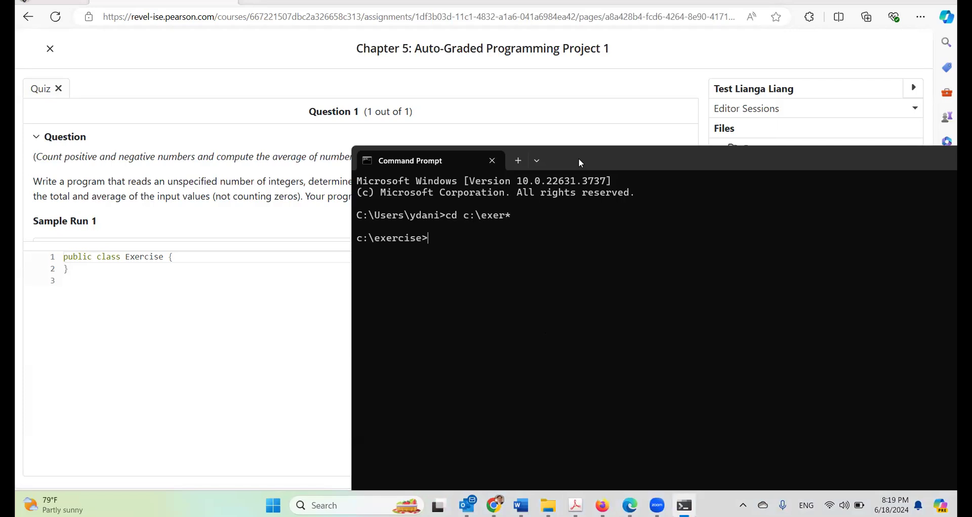
{"action": "type", "text": "notepad Exercise"}
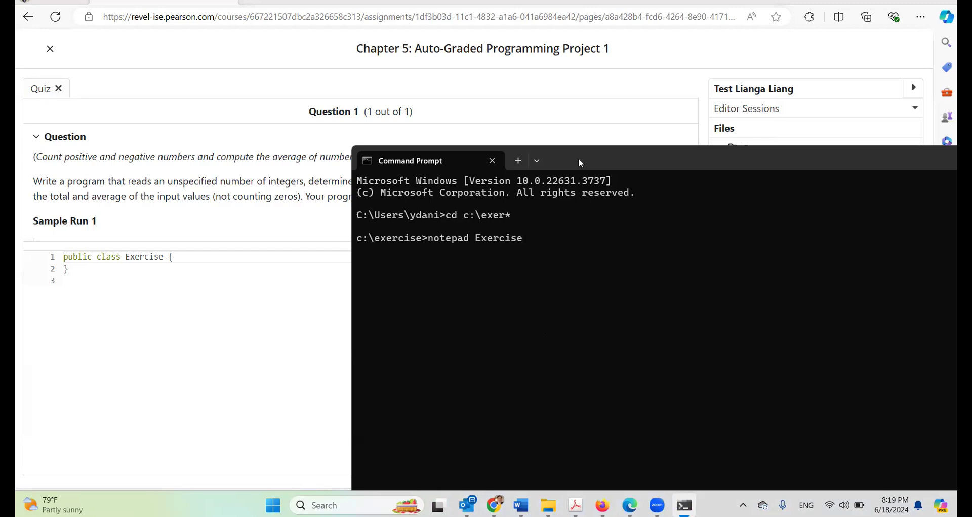
{"action": "type", "text": "05_01.java"}
{"action": "key", "text": "Return"}
{"action": "key", "text": "ctrl+a"}
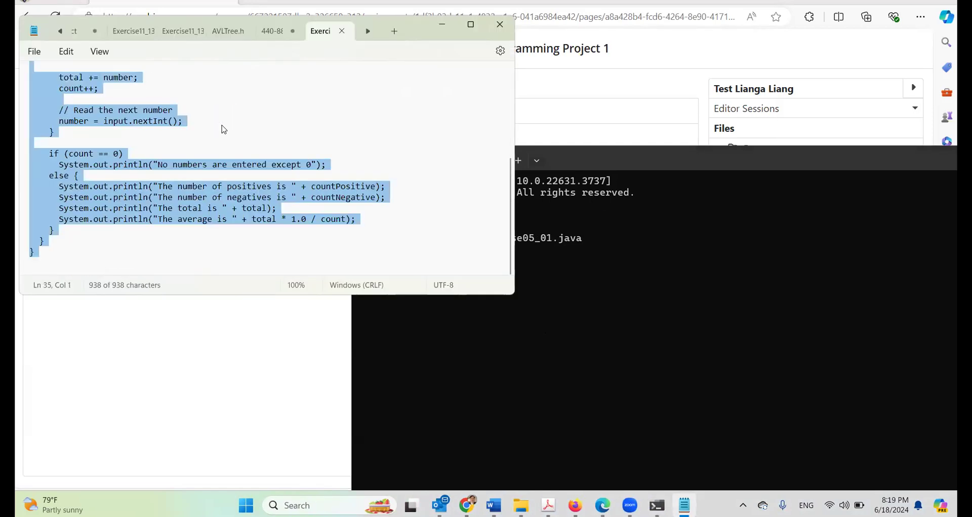
{"action": "left_click", "coordinate": [186, 299]}
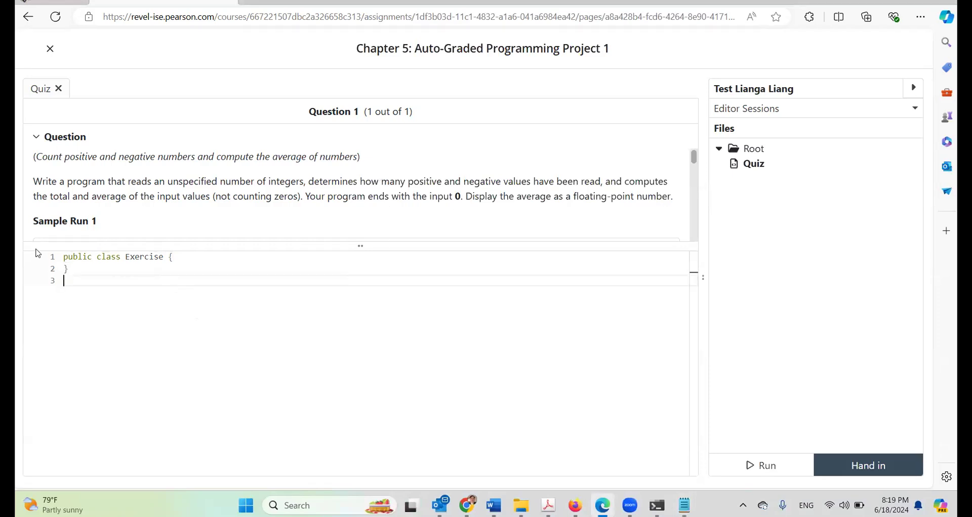
Replace the starter code with the copied program and rename the class from Exercise05_01 to Exercise.
{"action": "double_click", "coordinate": [126, 258]}
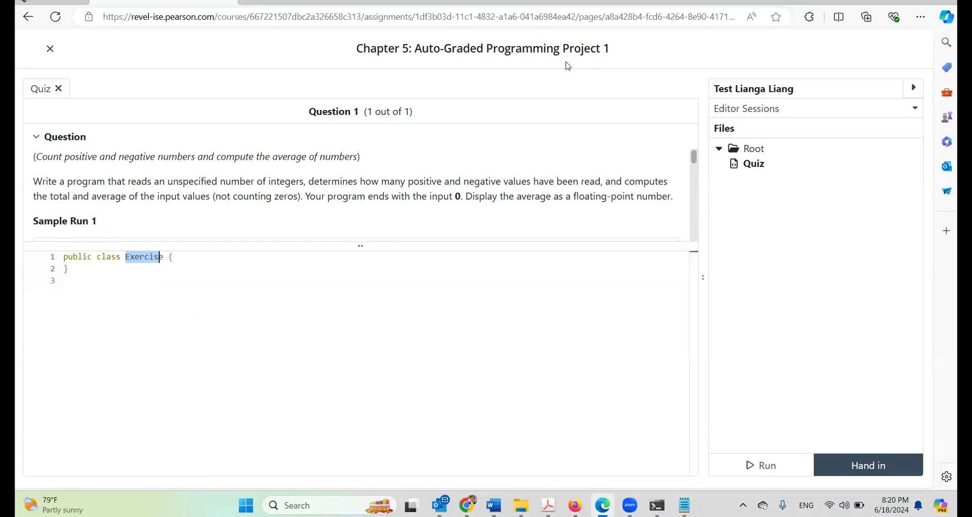
{"action": "left_click", "coordinate": [128, 291]}
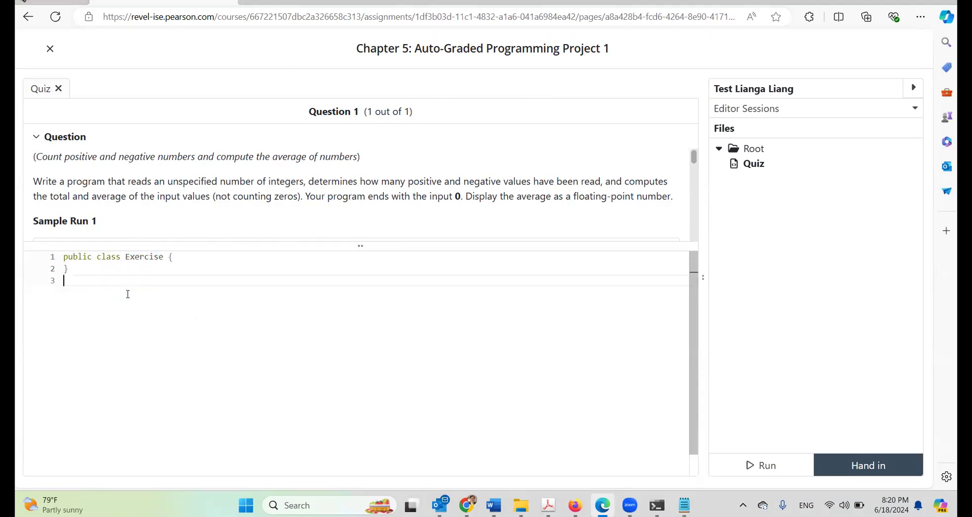
{"action": "key", "text": "ctrl+a"}
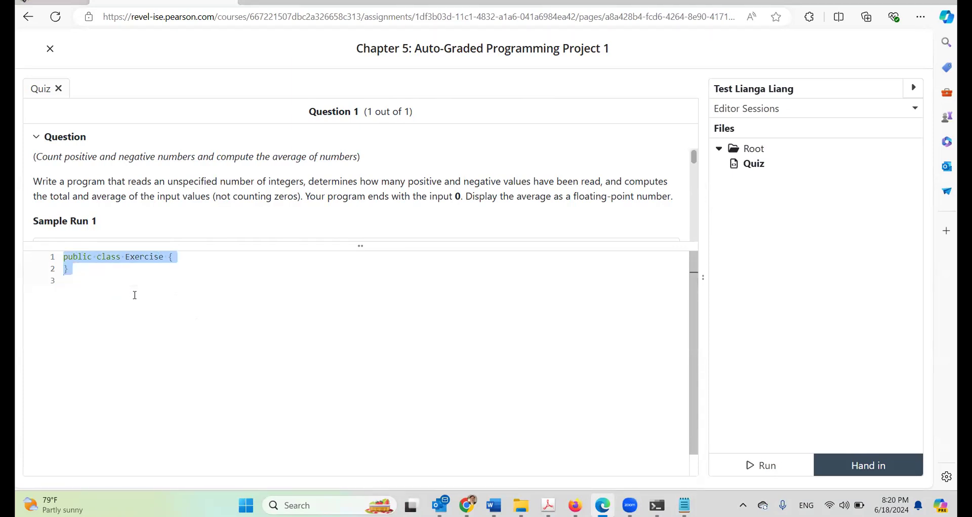
{"action": "key", "text": "ctrl+v"}
{"action": "scroll", "coordinate": [330, 357], "scroll_direction": "up", "scroll_amount": 3}
{"action": "scroll", "coordinate": [159, 262], "scroll_direction": "up", "scroll_amount": 2}
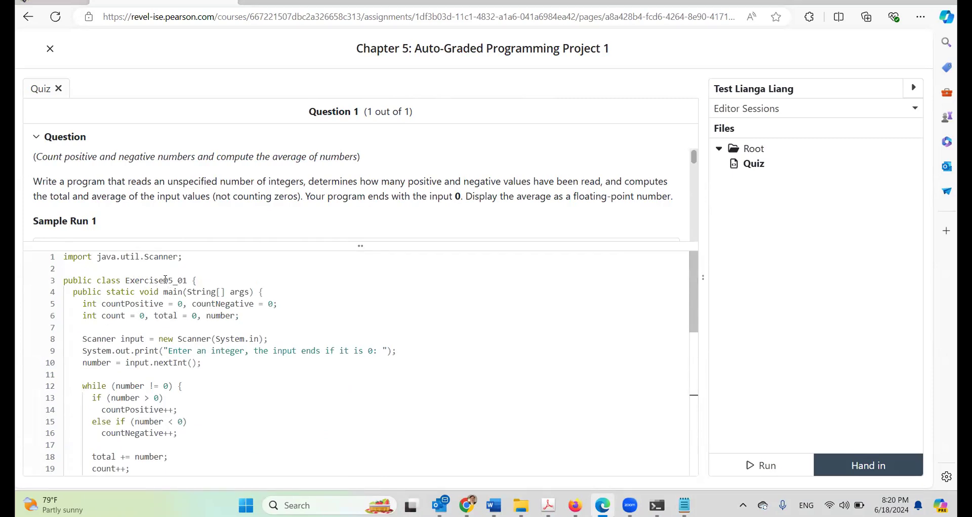
{"action": "left_click_drag", "start_coordinate": [163, 280], "coordinate": [187, 277]}
{"action": "key", "text": "BackSpace"}
Delete the '* 1.0' multiplier so the average line reads total / count.
{"action": "left_click", "coordinate": [65, 255]}
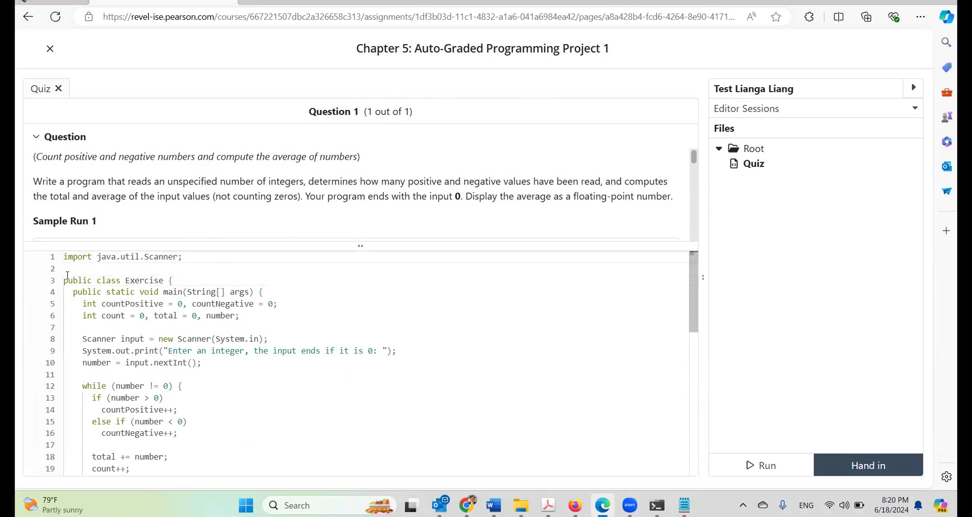
{"action": "scroll", "coordinate": [358, 457], "scroll_direction": "down", "scroll_amount": 3}
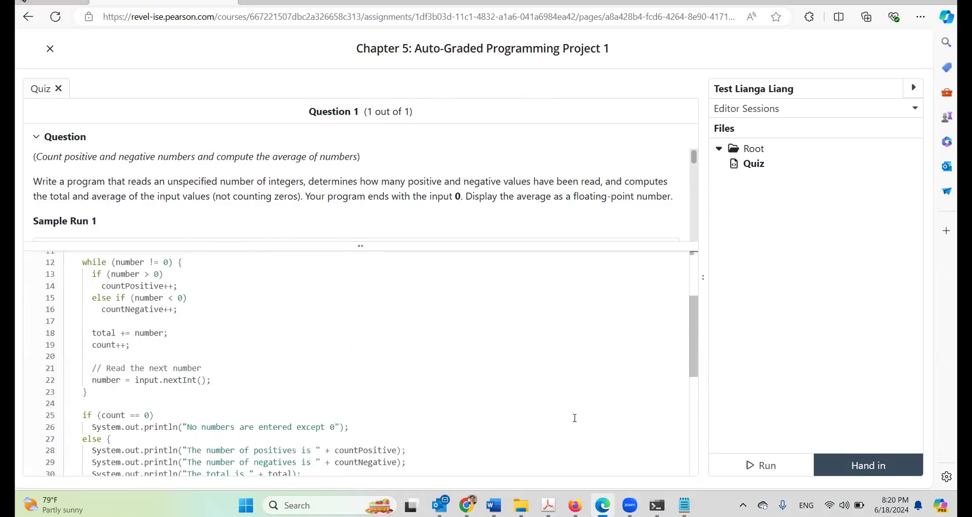
{"action": "scroll", "coordinate": [446, 409], "scroll_direction": "down", "scroll_amount": 1}
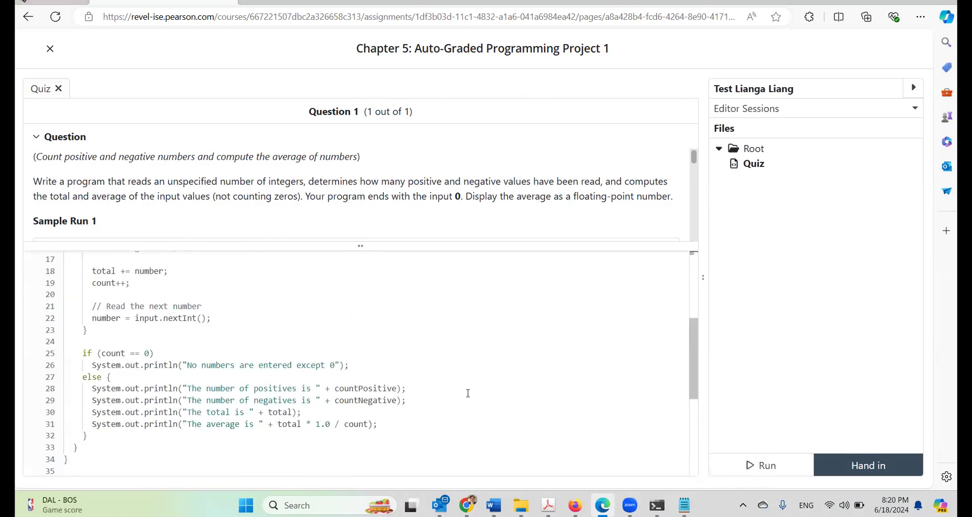
{"action": "scroll", "coordinate": [472, 391], "scroll_direction": "up", "scroll_amount": 2}
{"action": "scroll", "coordinate": [470, 393], "scroll_direction": "up", "scroll_amount": 2}
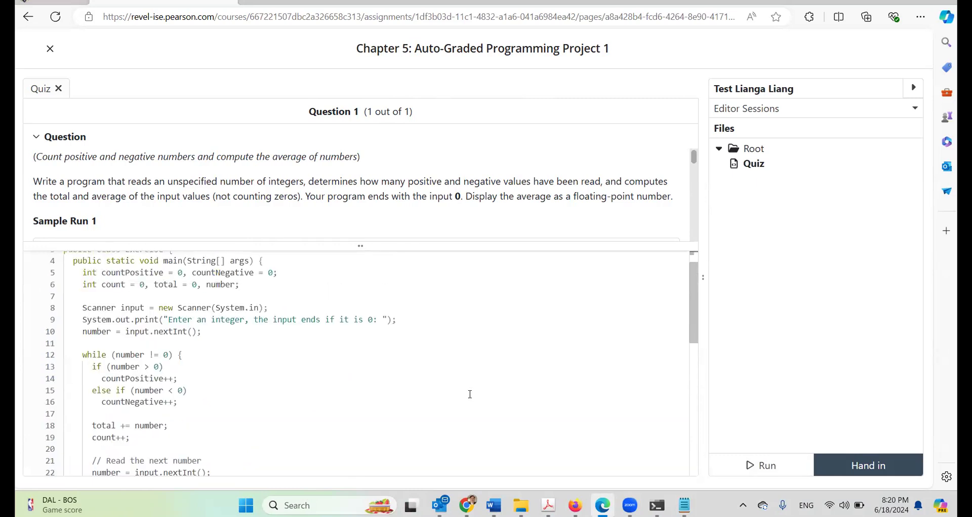
{"action": "scroll", "coordinate": [470, 393], "scroll_direction": "up", "scroll_amount": 1}
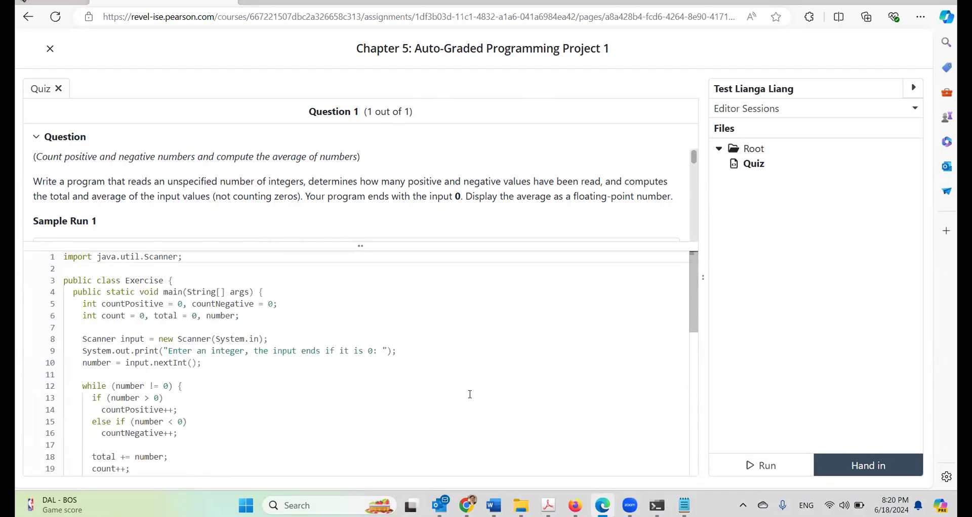
{"action": "scroll", "coordinate": [470, 394], "scroll_direction": "down", "scroll_amount": 4}
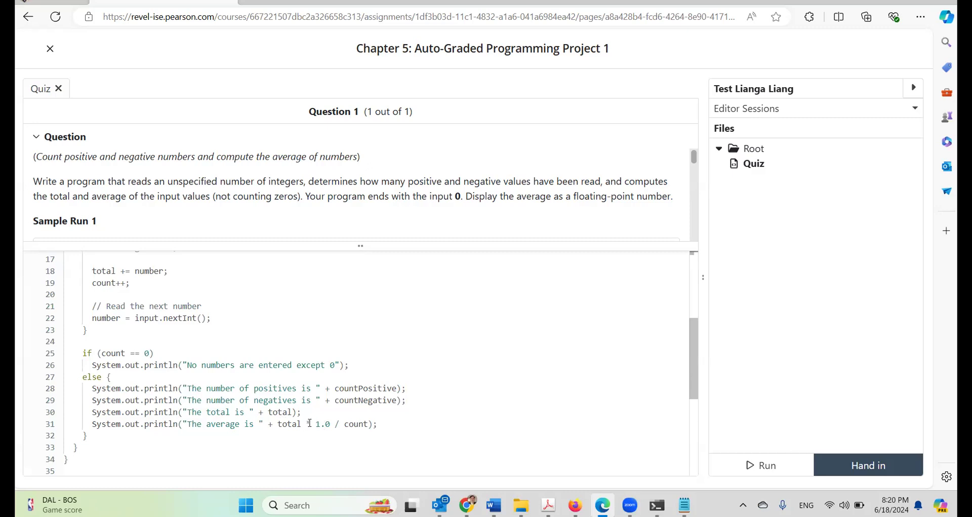
{"action": "left_click_drag", "start_coordinate": [306, 424], "coordinate": [330, 424]}
{"action": "key", "text": "BackSpace"}
{"action": "key", "text": "BackSpace"}
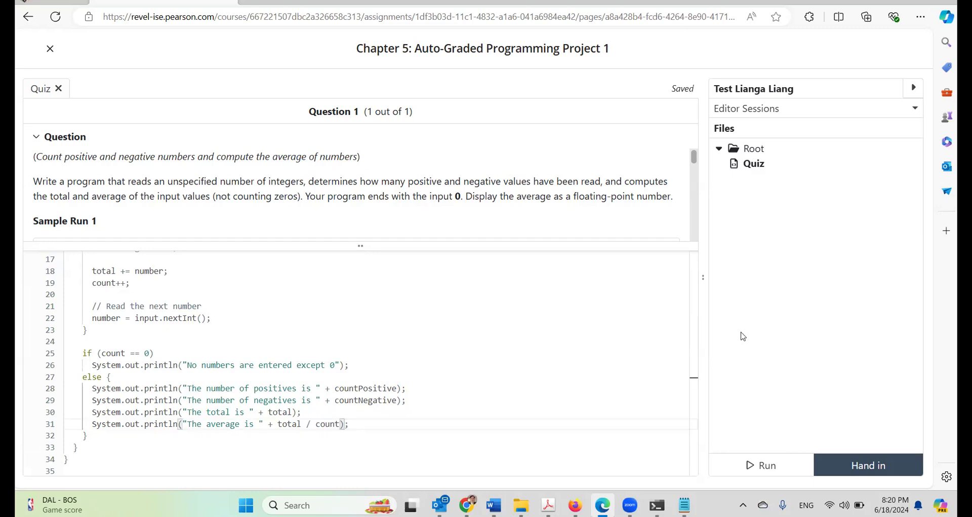
Run the tests and enlarge the test results area to show more cases.
{"action": "left_click", "coordinate": [767, 464]}
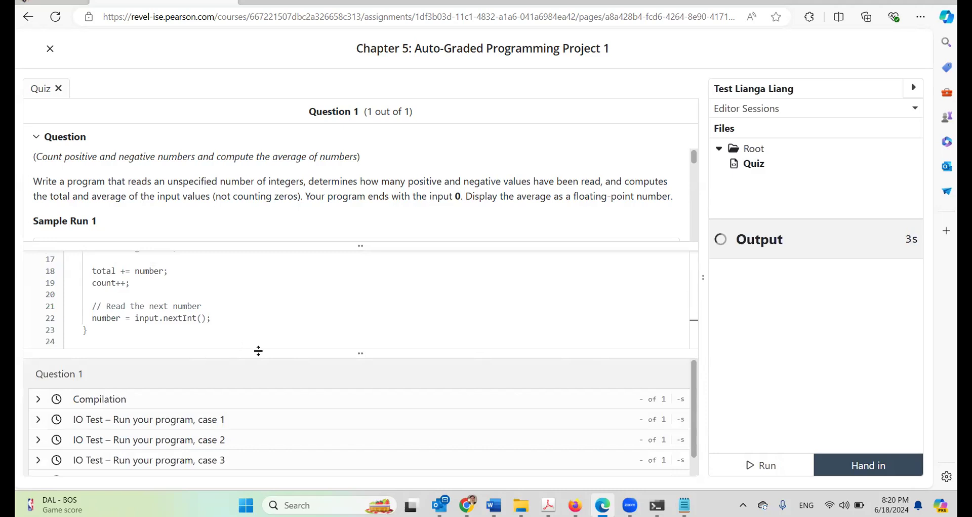
{"action": "left_click_drag", "start_coordinate": [258, 350], "coordinate": [258, 315]}
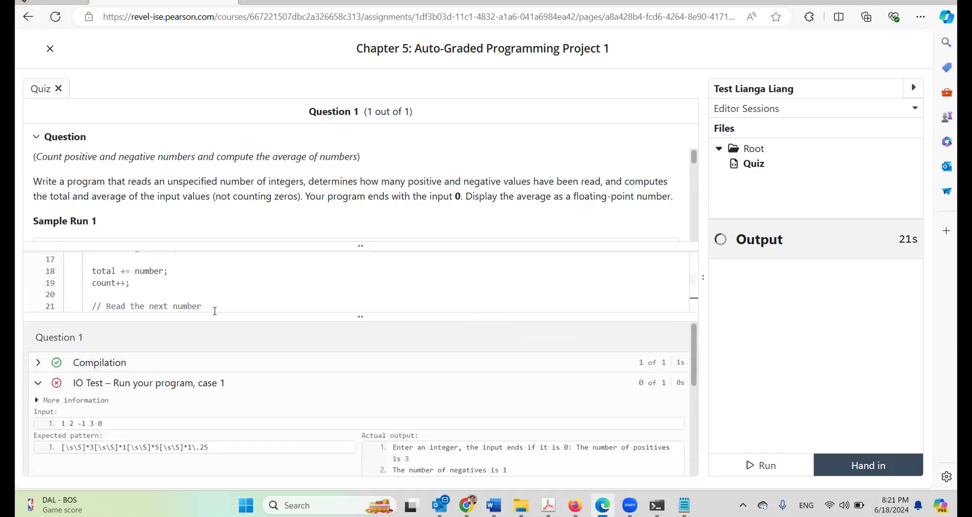
{"action": "left_click_drag", "start_coordinate": [214, 313], "coordinate": [222, 240]}
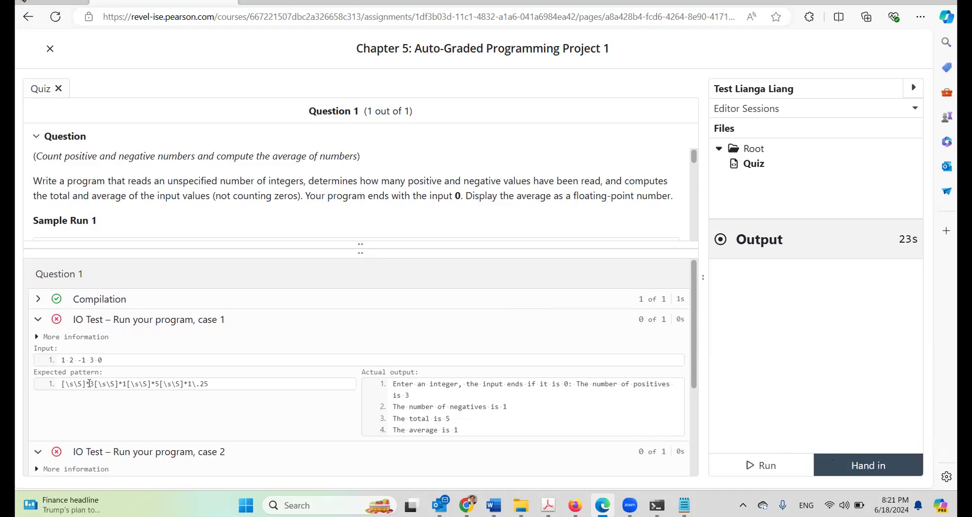
Compare case 1's expected pattern (total 5, average 1.25) with the actual average of 1.
{"action": "left_click_drag", "start_coordinate": [90, 383], "coordinate": [63, 383]}
{"action": "left_click_drag", "start_coordinate": [94, 384], "coordinate": [119, 388]}
{"action": "left_click_drag", "start_coordinate": [155, 383], "coordinate": [161, 384]}
{"action": "left_click_drag", "start_coordinate": [193, 384], "coordinate": [199, 384]}
{"action": "left_click_drag", "start_coordinate": [62, 384], "coordinate": [91, 383]}
{"action": "left_click", "coordinate": [456, 428]}
{"action": "left_click_drag", "start_coordinate": [456, 429], "coordinate": [465, 429]}
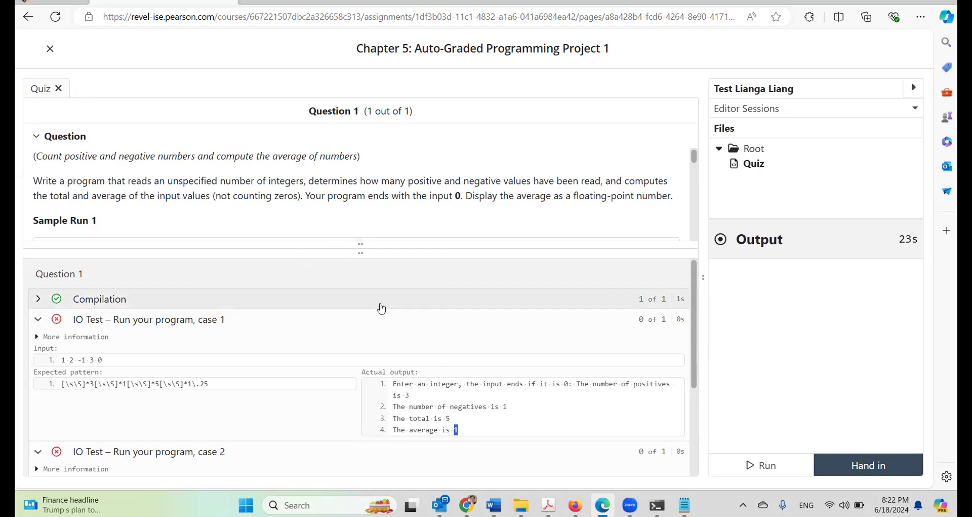
{"action": "left_click", "coordinate": [358, 248]}
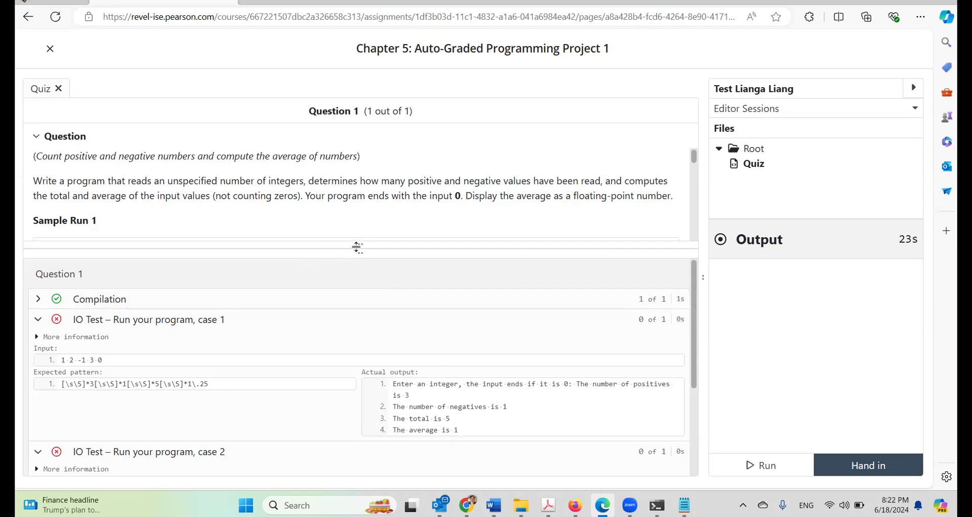
{"action": "left_click_drag", "start_coordinate": [361, 248], "coordinate": [358, 388]}
{"action": "mouse_move", "coordinate": [353, 246]}
{"action": "left_mouse_down"}
{"action": "mouse_move", "coordinate": [352, 325]}
{"action": "mouse_move", "coordinate": [353, 238]}
{"action": "left_mouse_up"}
Reinsert '* 1.0' before the division on line 31 and rerun so all four IO tests pass.
{"action": "scroll", "coordinate": [357, 332], "scroll_direction": "down", "scroll_amount": 3}
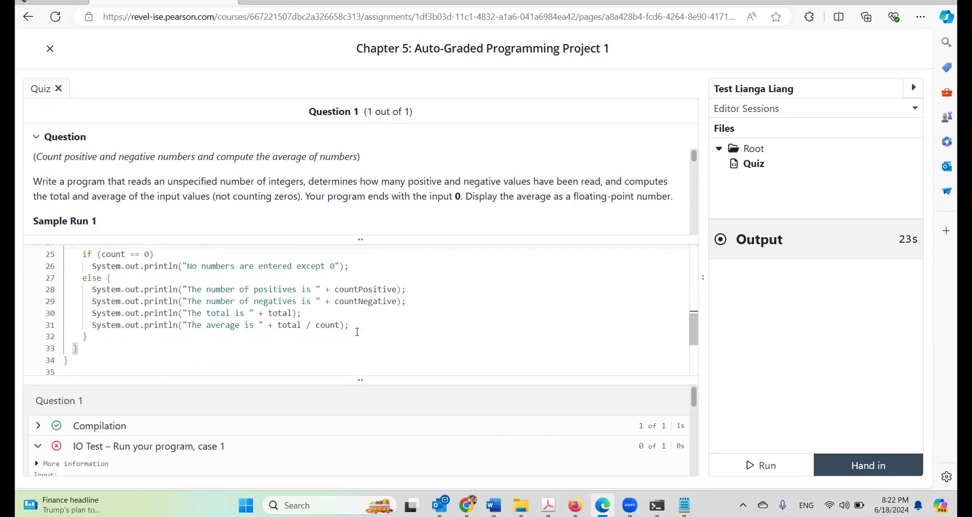
{"action": "left_click", "coordinate": [310, 324]}
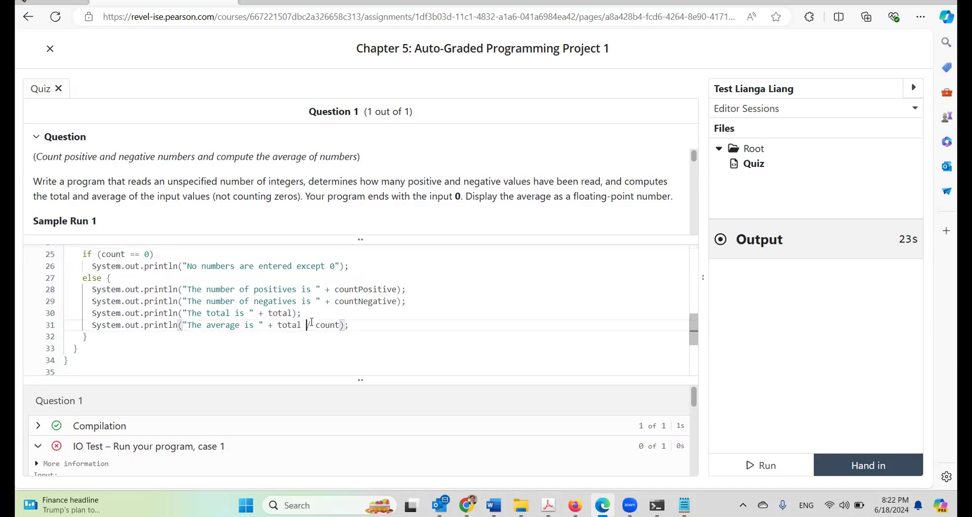
{"action": "type", "text": "* 1"}
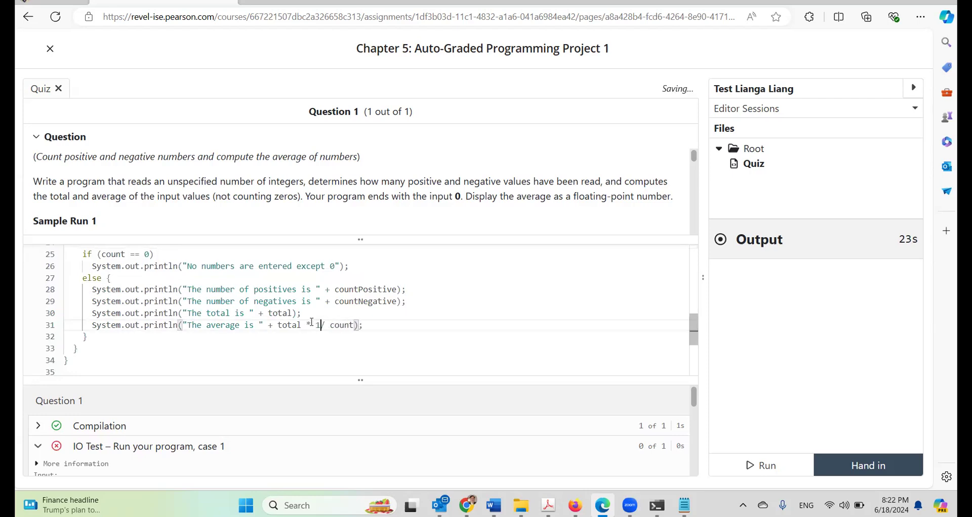
{"action": "type", "text": ".0"}
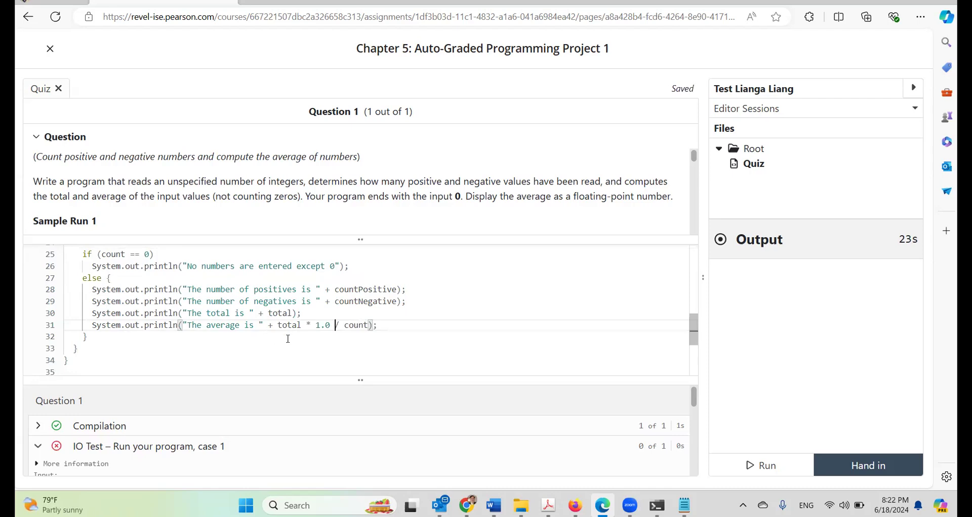
{"action": "left_click", "coordinate": [768, 470]}
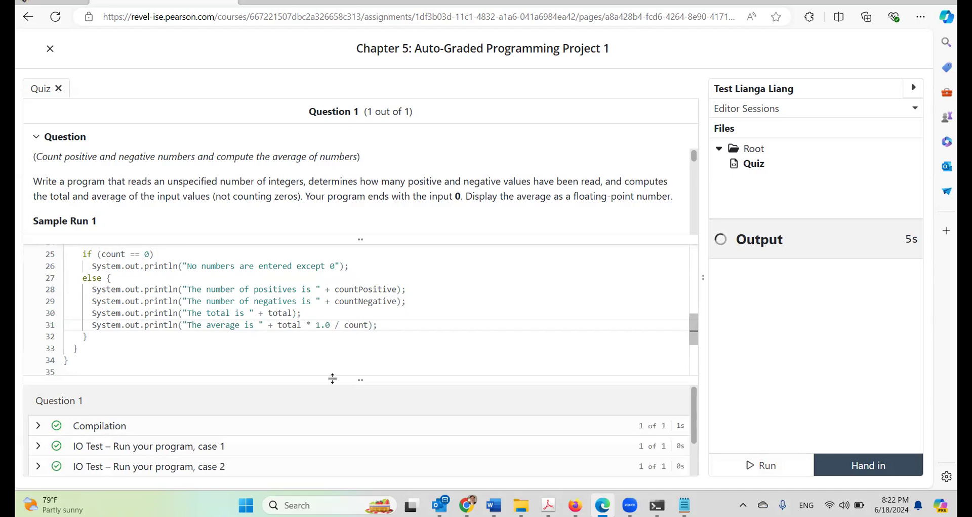
{"action": "left_click_drag", "start_coordinate": [344, 330], "coordinate": [345, 331]}
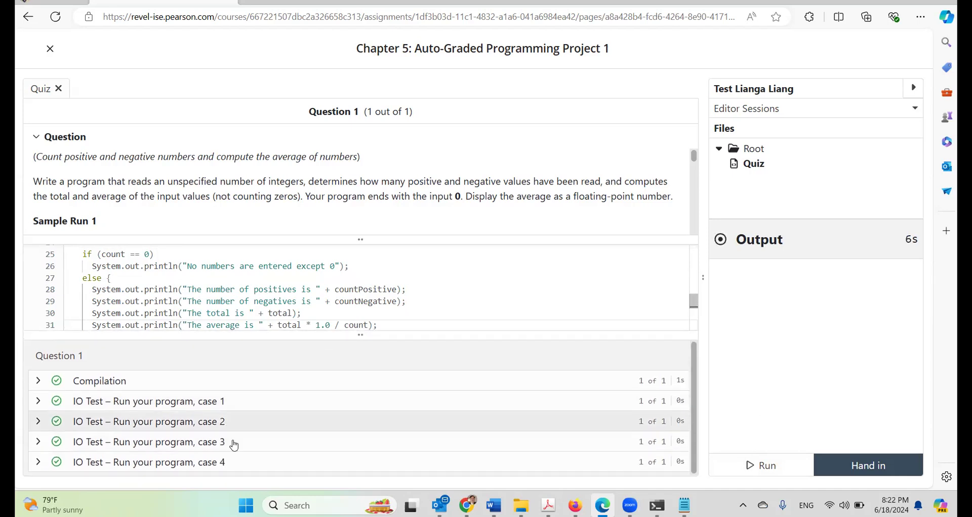
Hand in Programming Project 1 and reopen it to confirm 10/10 points earned.
{"action": "left_click", "coordinate": [883, 460]}
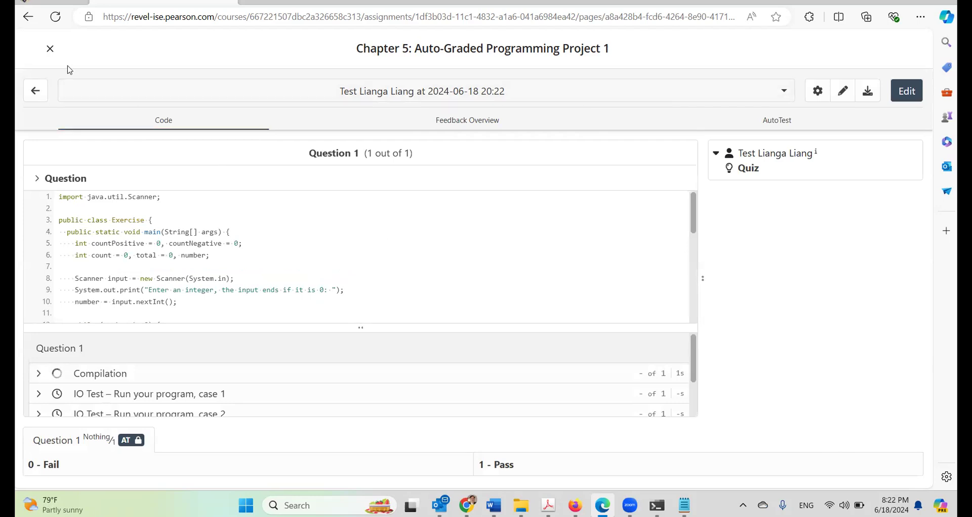
{"action": "left_click", "coordinate": [50, 50]}
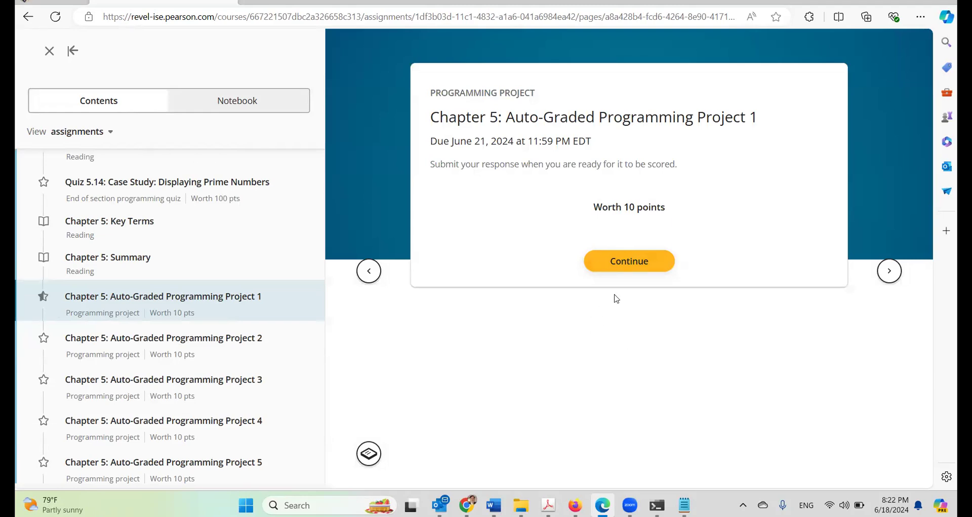
{"action": "left_click", "coordinate": [625, 263]}
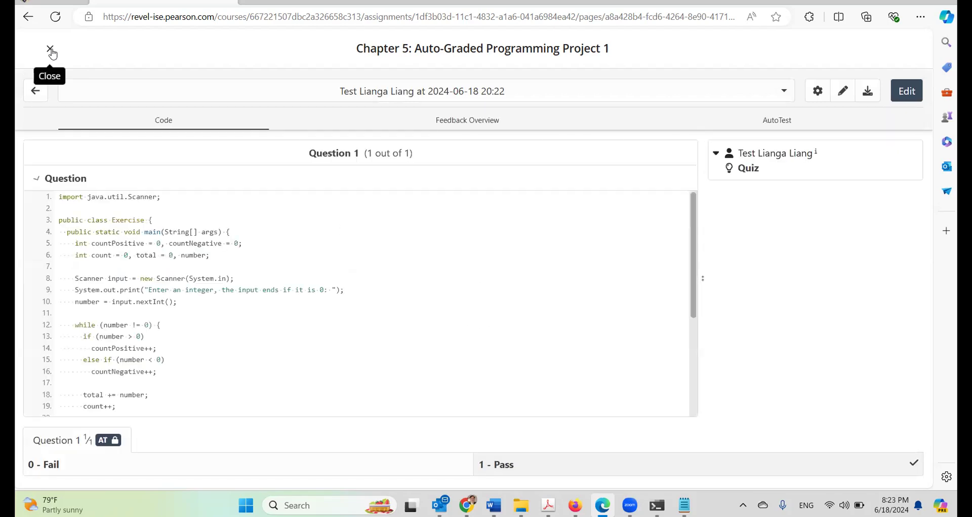
{"action": "scroll", "coordinate": [483, 284], "scroll_direction": "down", "scroll_amount": 2}
{"action": "scroll", "coordinate": [483, 284], "scroll_direction": "down", "scroll_amount": 2}
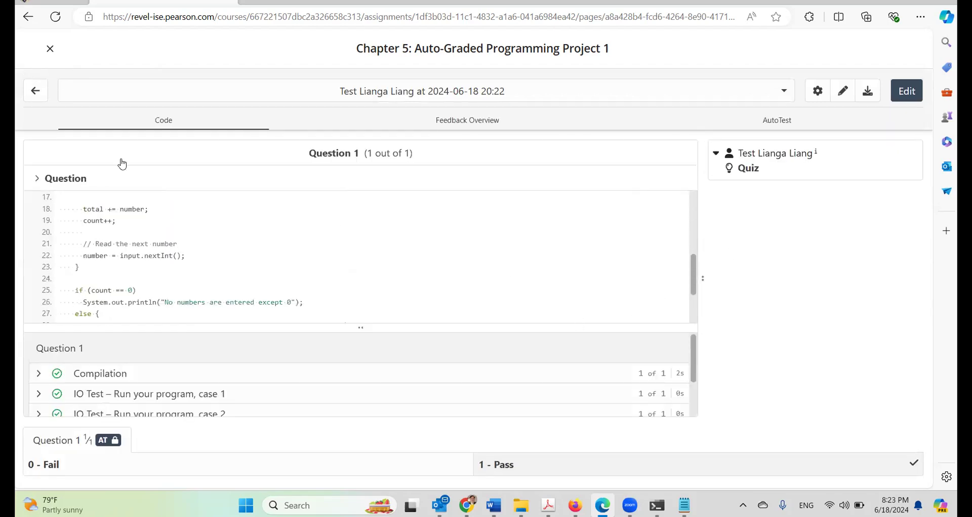
{"action": "left_click", "coordinate": [50, 49]}
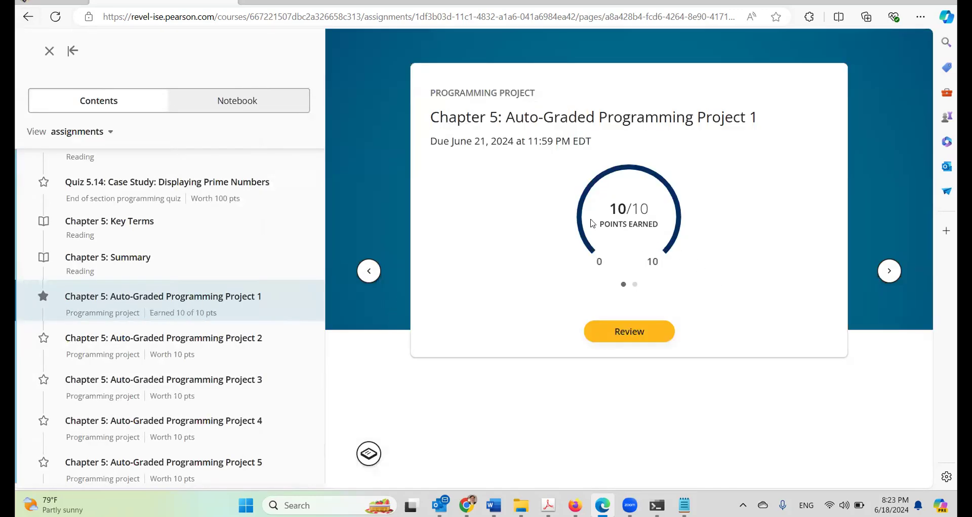